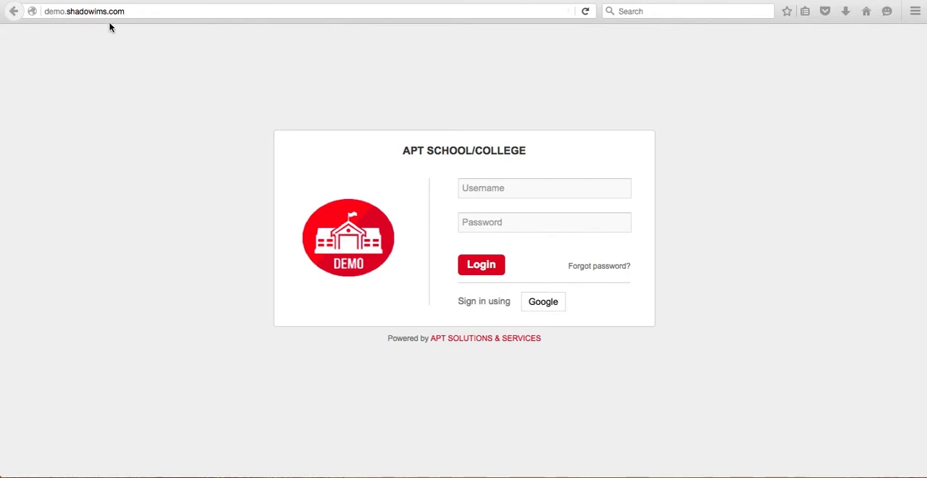
{"action": "left_click", "coordinate": [520, 191]}
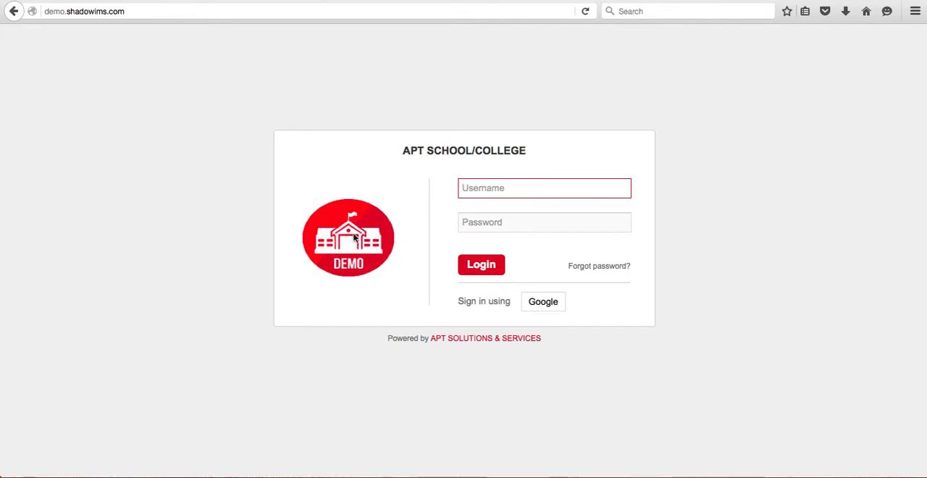
{"action": "left_click", "coordinate": [502, 188]}
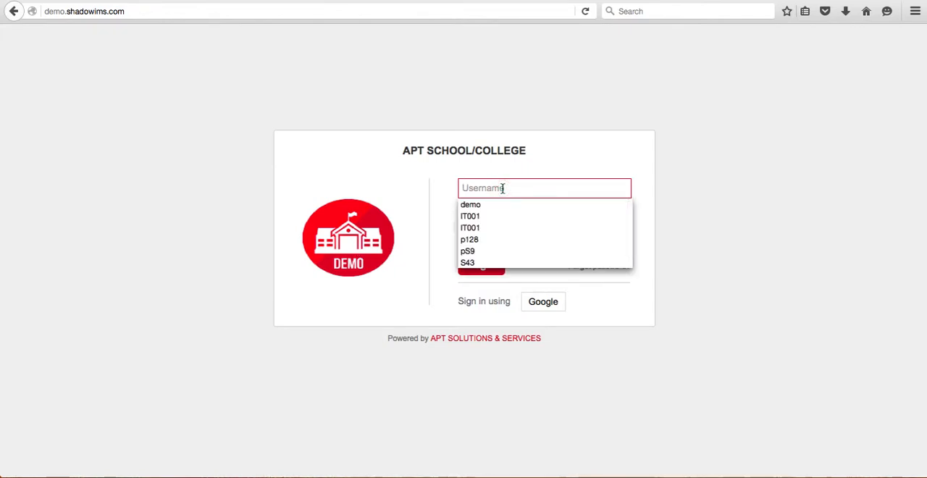
{"action": "left_click", "coordinate": [404, 168]}
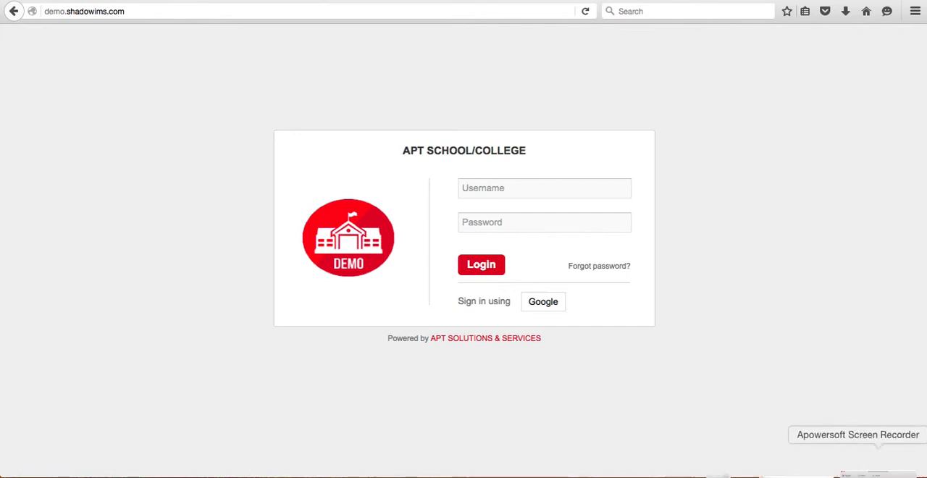
Switch to Notes and list the user roles Admin, Student and Parent on separate lines of the note
{"action": "left_click", "coordinate": [827, 467]}
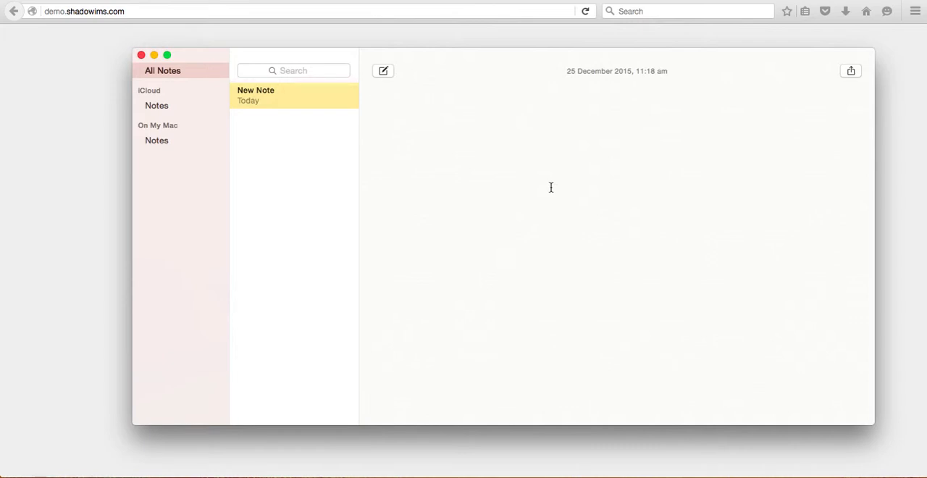
{"action": "type", "text": "Admin"}
{"action": "key", "text": "Return"}
{"action": "key", "text": "Return"}
{"action": "type", "text": "Student"}
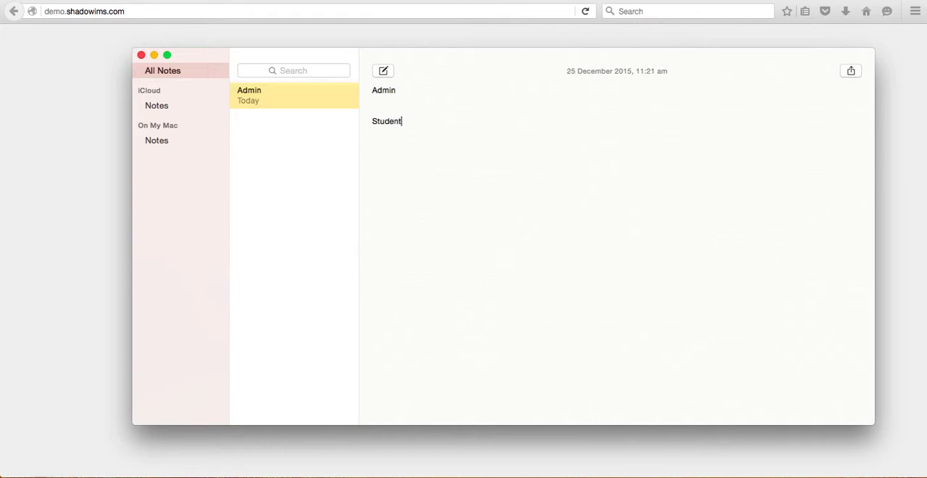
{"action": "key", "text": "Return"}
{"action": "key", "text": "Return"}
{"action": "type", "text": "Parent"}
Add the line "Employees- librarian,hr,finance" below Parent in the note
{"action": "key", "text": "Return"}
{"action": "key", "text": "Return"}
{"action": "key", "text": "Return"}
{"action": "type", "text": "Employees-"}
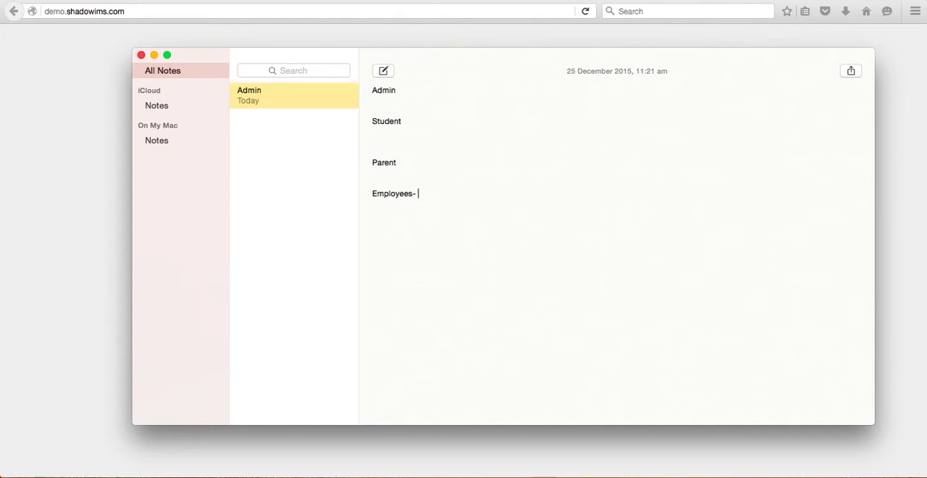
{"action": "type", "text": "librarian"}
{"action": "type", "text": ",hr,finance"}
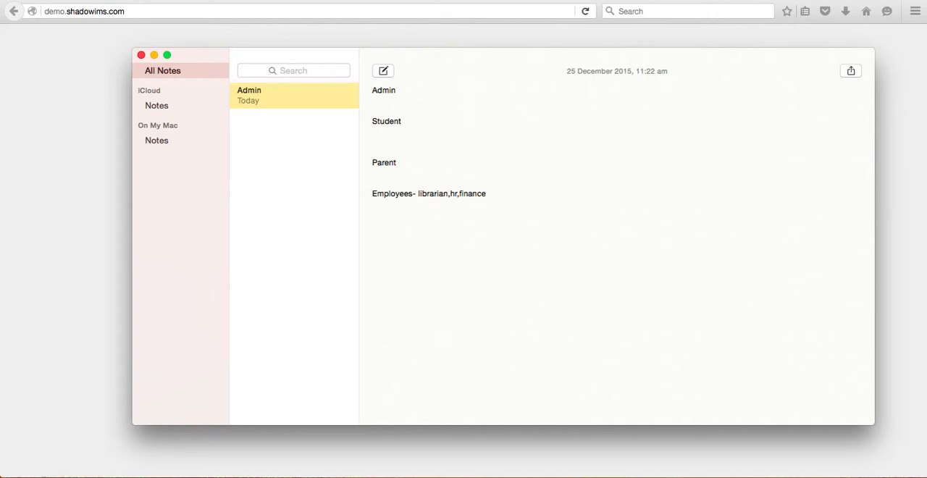
Review the role list in Notes once more and return to the login page in the browser
{"action": "left_click", "coordinate": [154, 56]}
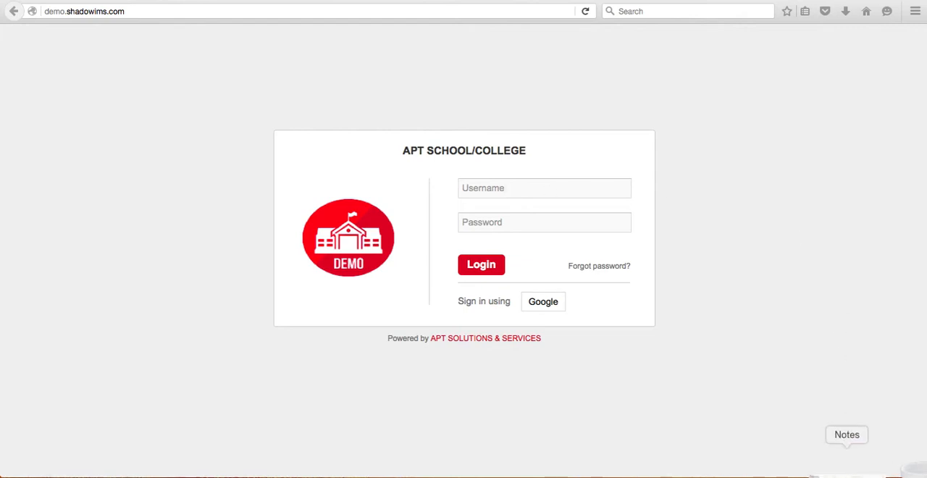
{"action": "left_click", "coordinate": [844, 434]}
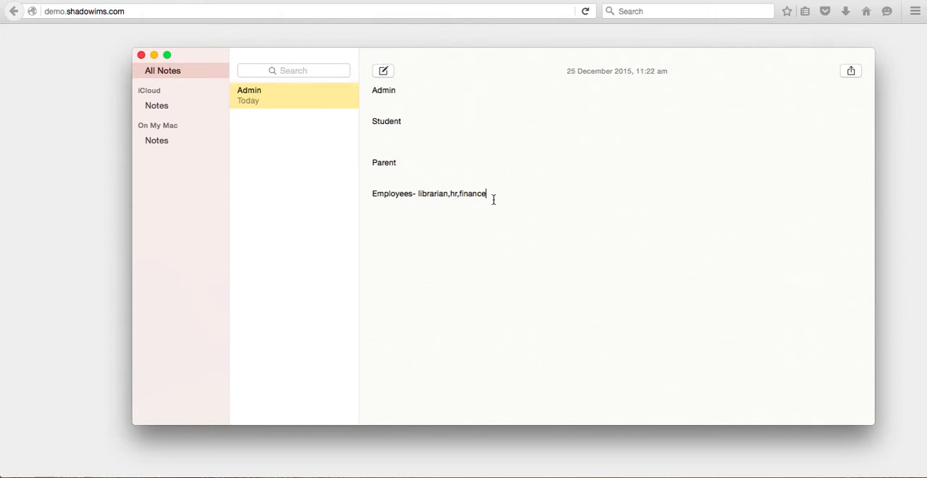
{"action": "left_click", "coordinate": [154, 56]}
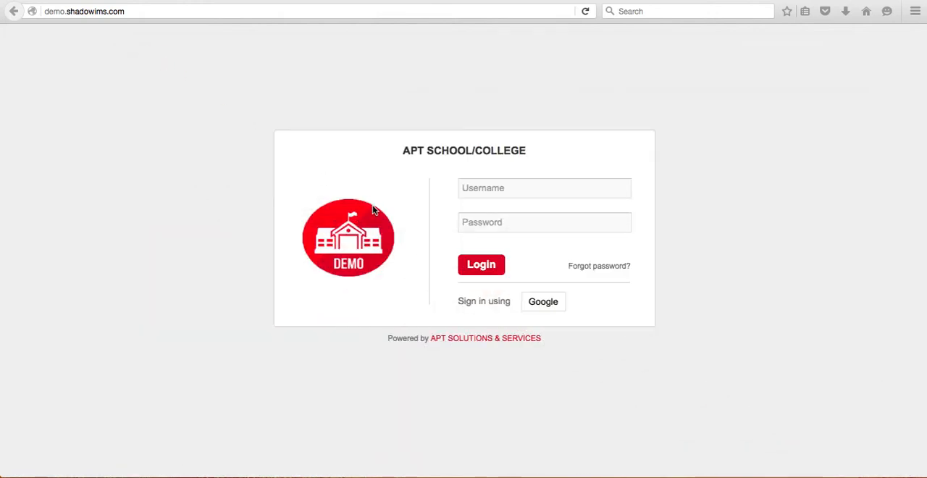
Log in to the school system with the demo username
{"action": "left_click", "coordinate": [505, 187]}
{"action": "left_click", "coordinate": [514, 188]}
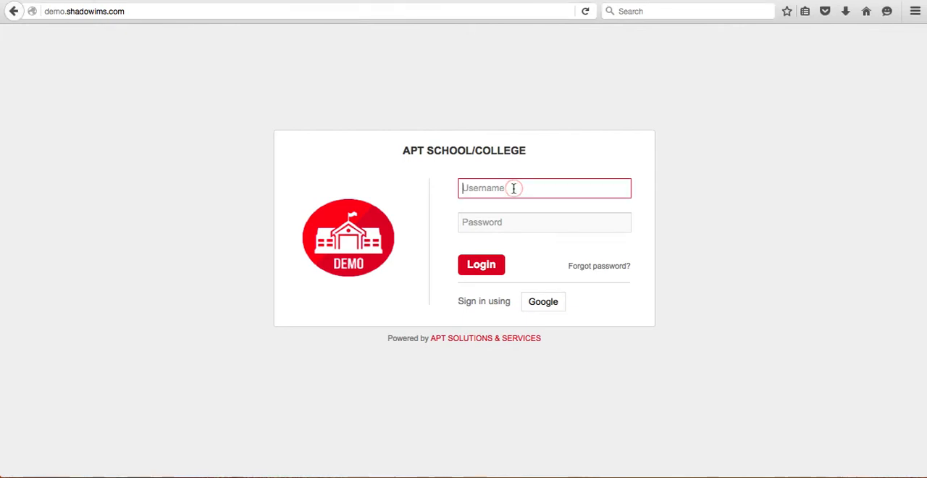
{"action": "type", "text": "d"}
{"action": "left_click", "coordinate": [512, 206]}
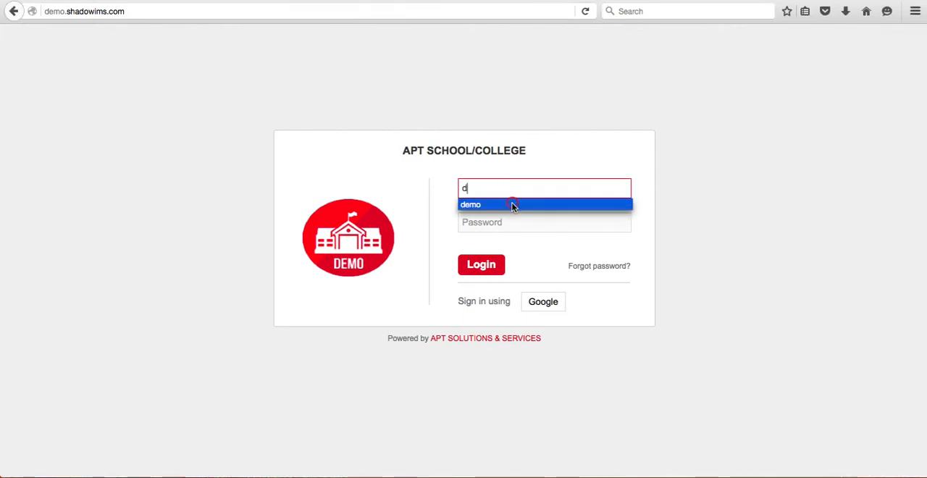
{"action": "left_click", "coordinate": [482, 271]}
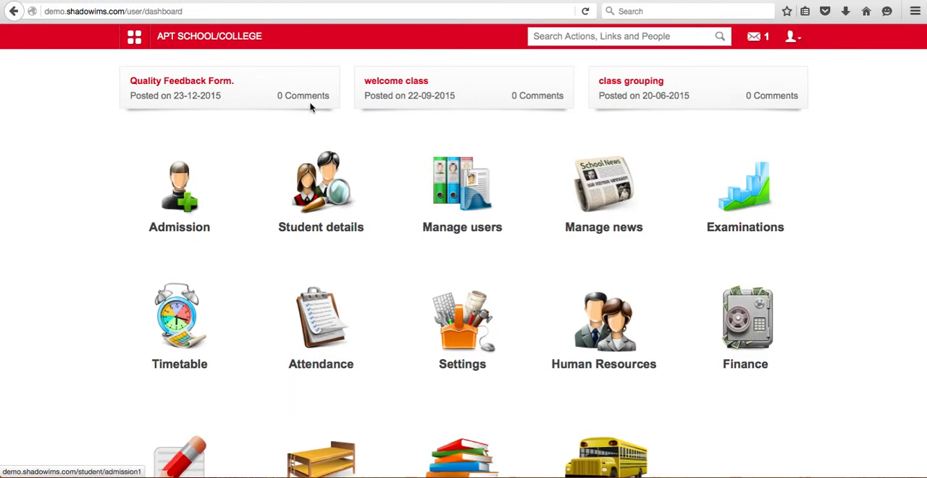
Look through all the module icons on the dashboard, down to Blog, Hostel, Library and Transport
{"action": "scroll", "coordinate": [876, 359], "scroll_direction": "down", "scroll_amount": 1}
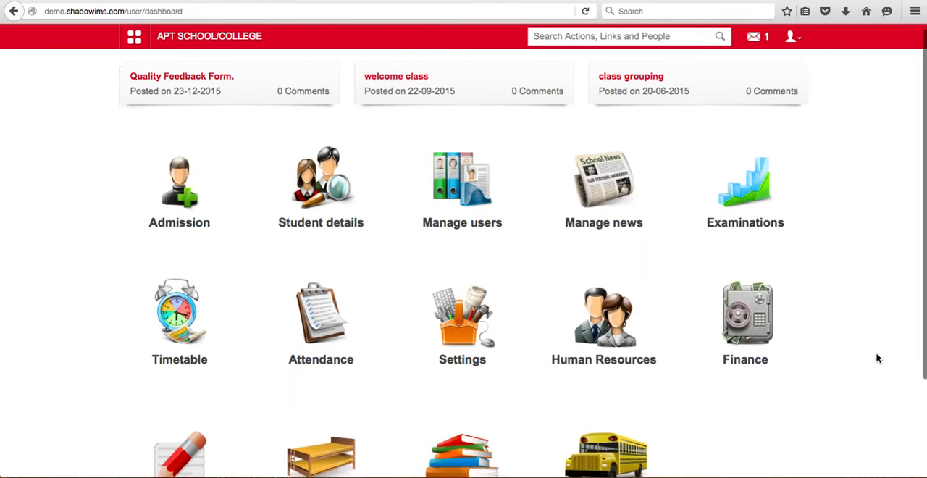
{"action": "scroll", "coordinate": [876, 358], "scroll_direction": "down", "scroll_amount": 3}
{"action": "scroll", "coordinate": [876, 358], "scroll_direction": "up", "scroll_amount": 3}
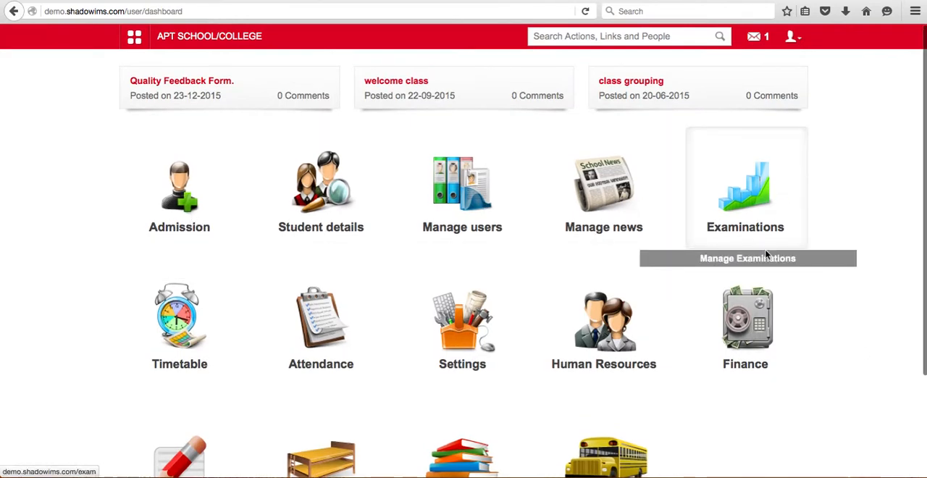
{"action": "scroll", "coordinate": [755, 373], "scroll_direction": "down", "scroll_amount": 2}
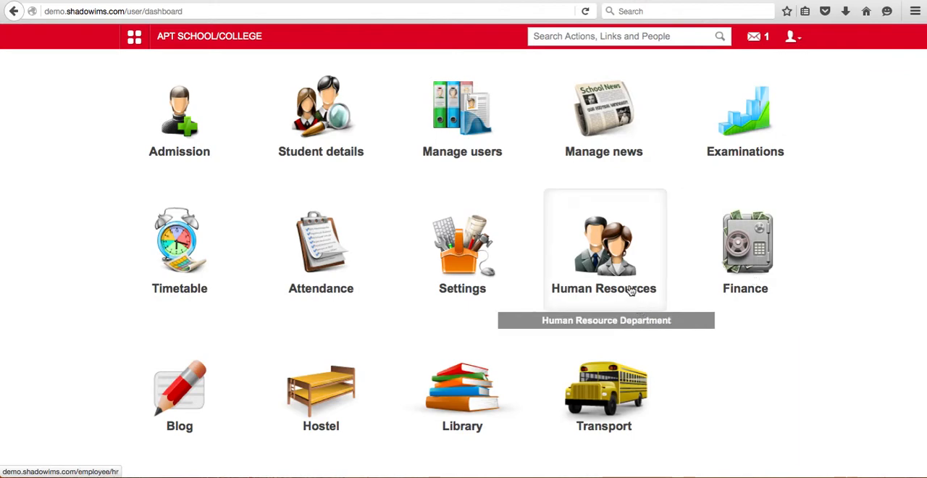
Open the logged-in account's user profile and set its language to Hindi (हिंदी)
{"action": "left_click", "coordinate": [796, 39]}
{"action": "left_click", "coordinate": [743, 71]}
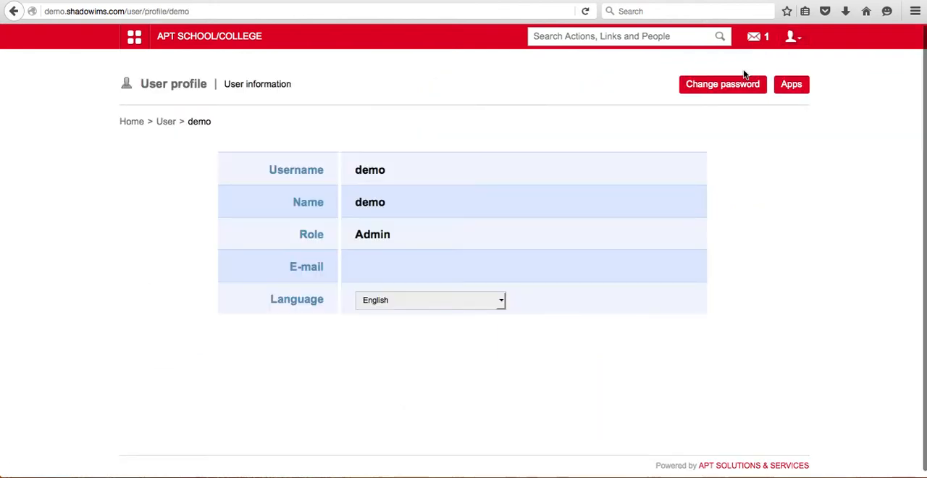
{"action": "left_click", "coordinate": [503, 301]}
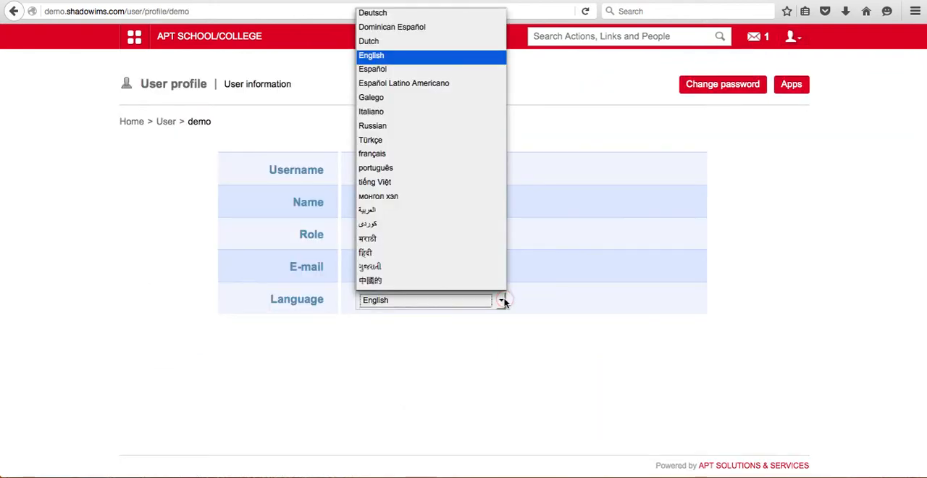
{"action": "left_click", "coordinate": [392, 259]}
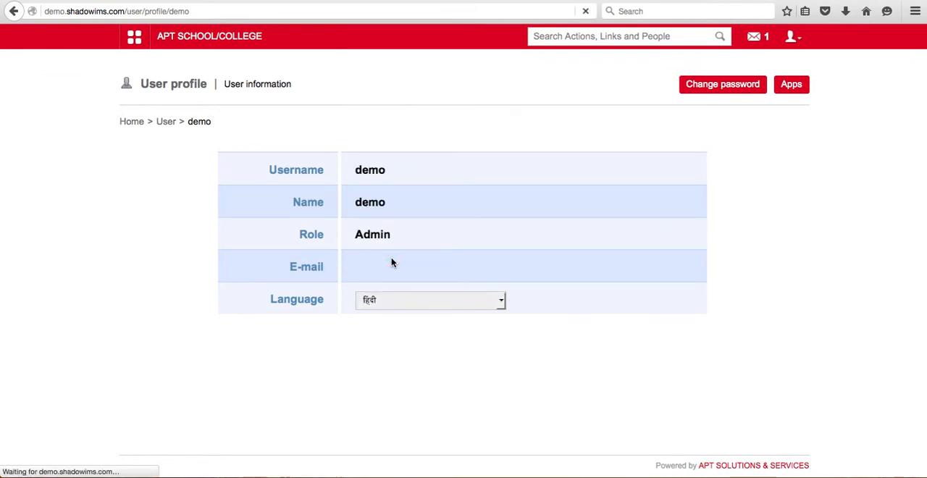
Set the profile language back to English and return to the home dashboard
{"action": "left_click", "coordinate": [501, 302]}
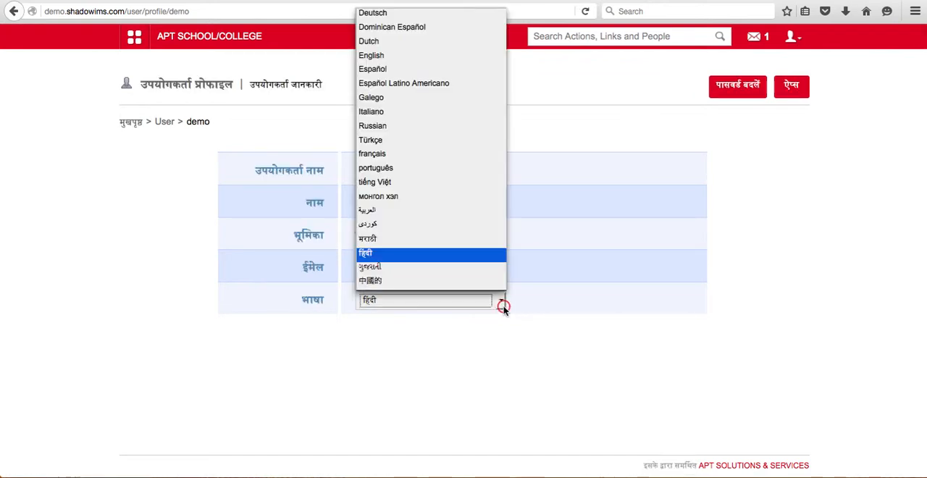
{"action": "left_click", "coordinate": [389, 56]}
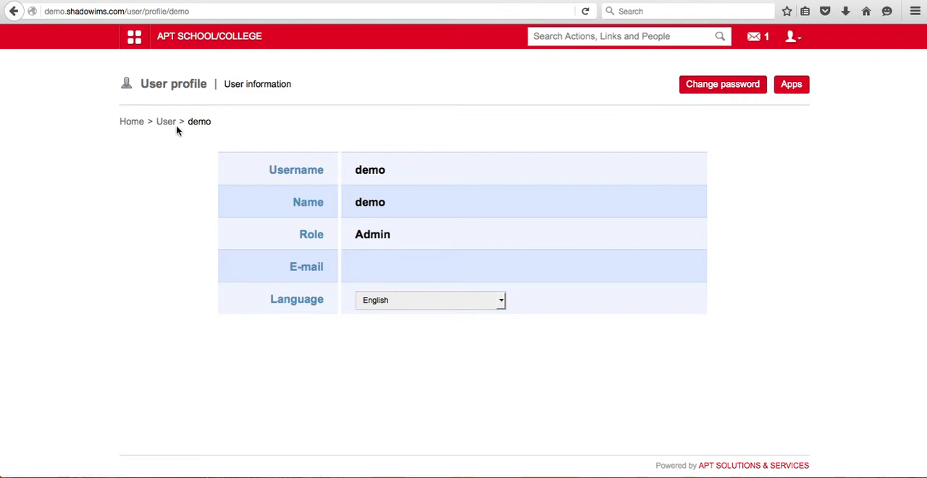
{"action": "left_click", "coordinate": [130, 123]}
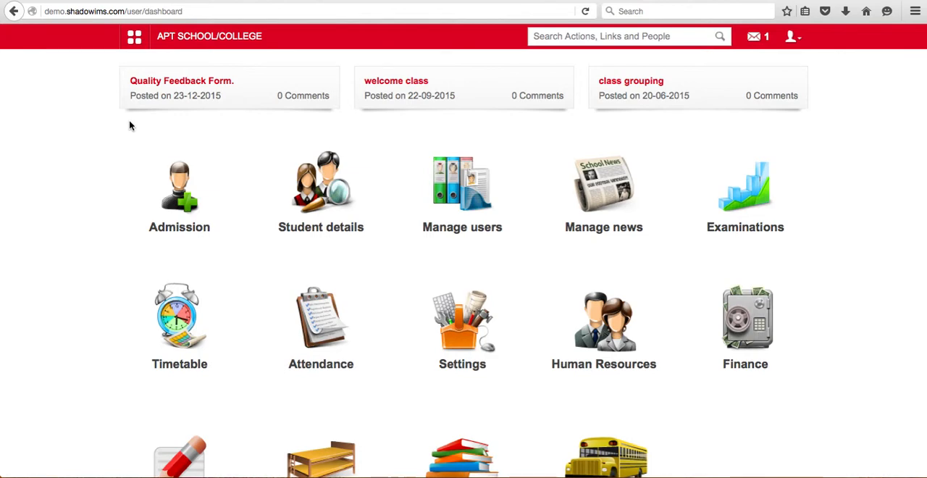
Examine the modules offered under Apps, Administration, Data and Reports, Collaboration, Academics and Quick Links
{"action": "left_click", "coordinate": [135, 41]}
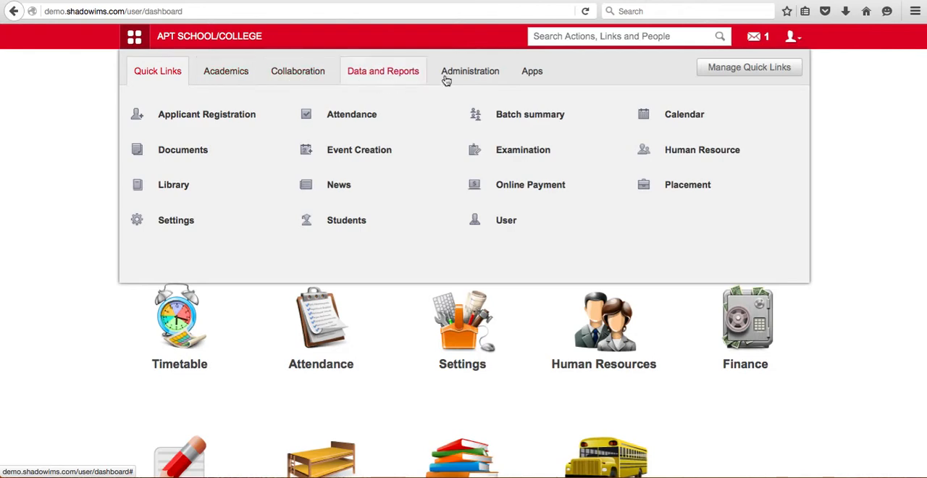
{"action": "left_click", "coordinate": [536, 84]}
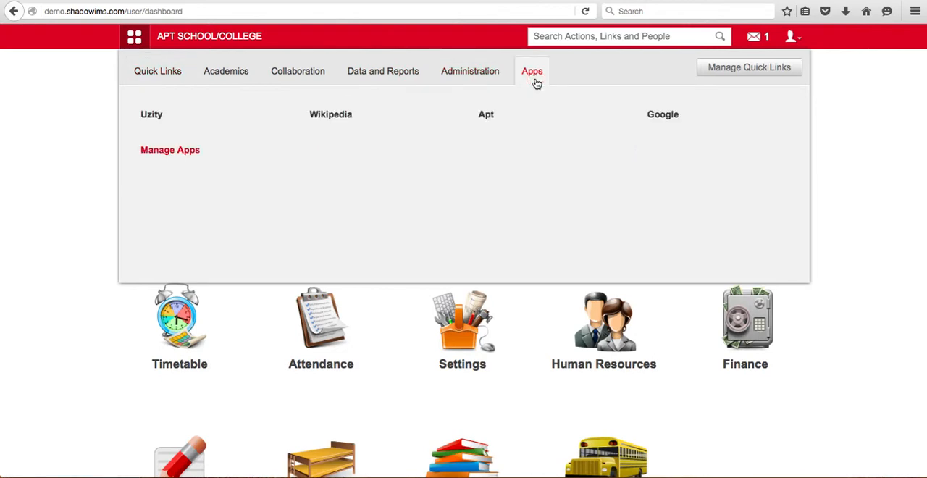
{"action": "left_click", "coordinate": [484, 80]}
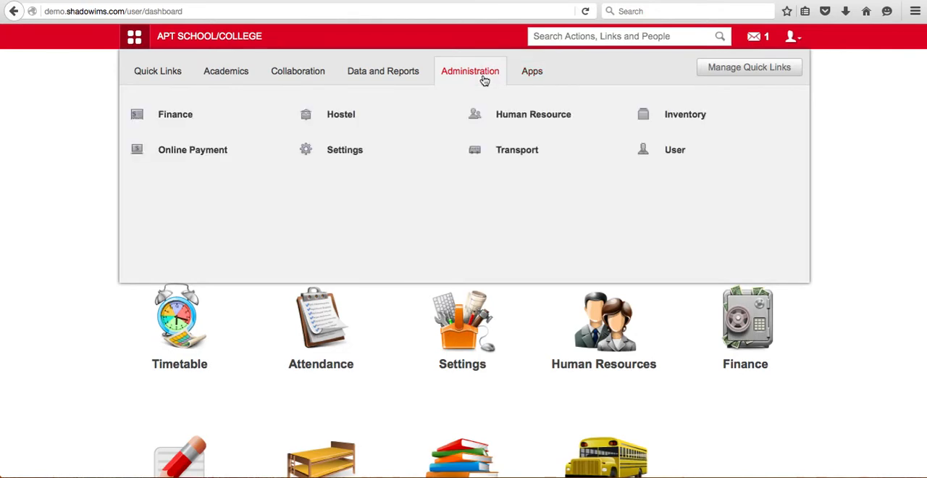
{"action": "left_click", "coordinate": [380, 69]}
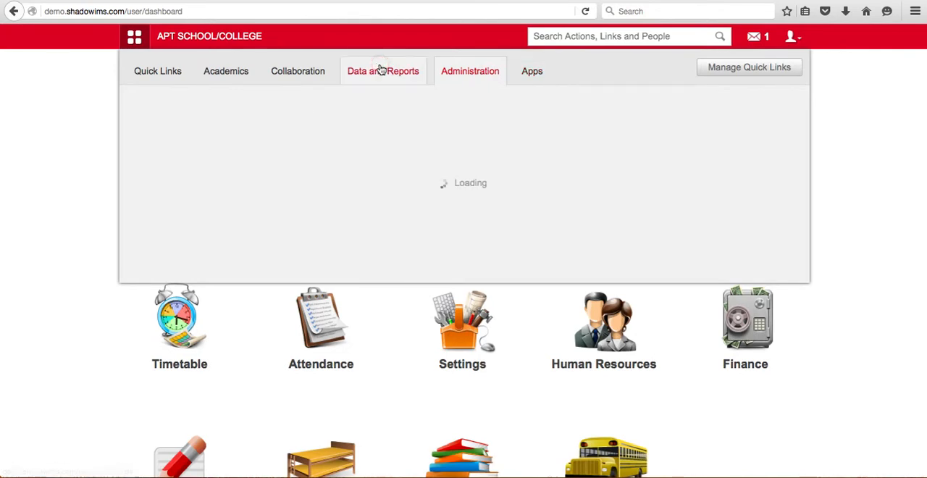
{"action": "left_click", "coordinate": [314, 66]}
{"action": "left_click", "coordinate": [236, 77]}
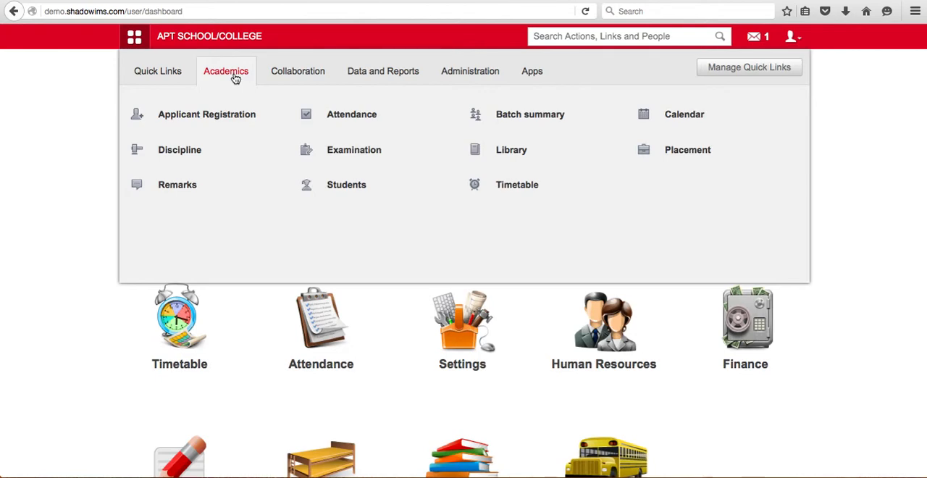
{"action": "left_click", "coordinate": [165, 78]}
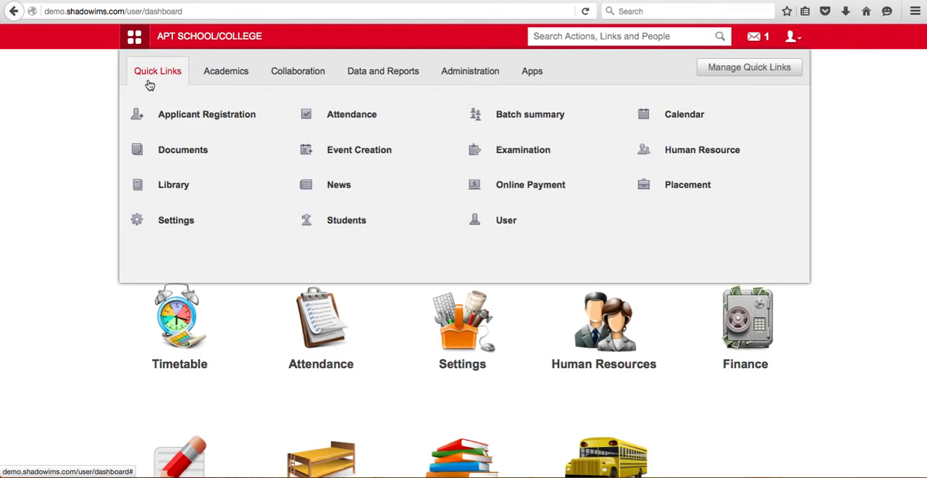
Open the General settings page from the administration settings
{"action": "left_click", "coordinate": [478, 74]}
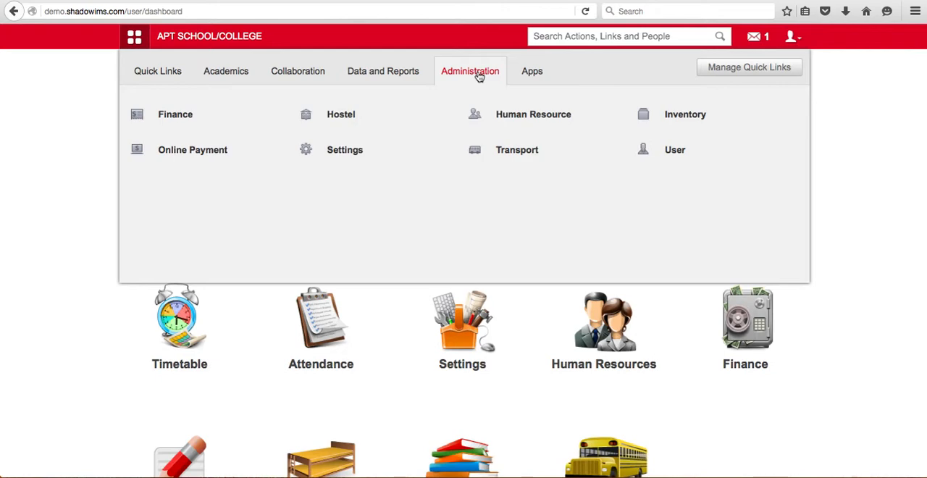
{"action": "mouse_move", "coordinate": [381, 149]}
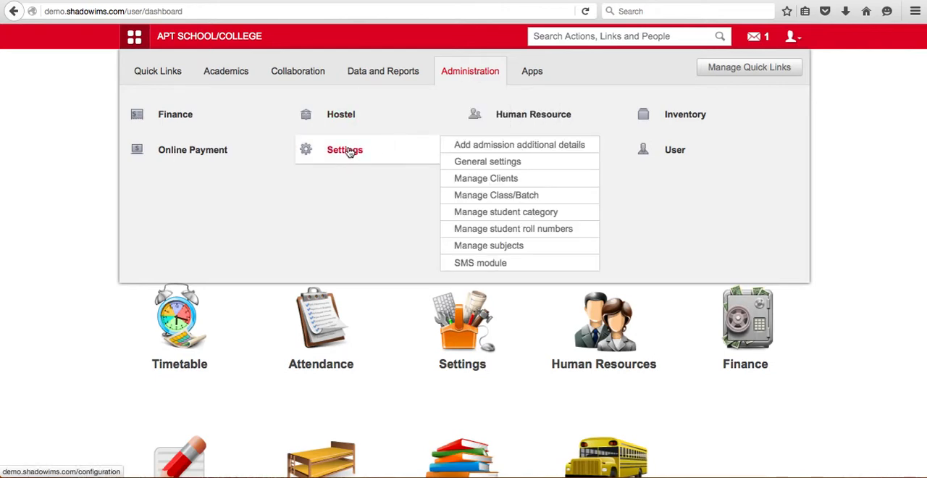
{"action": "left_click", "coordinate": [349, 152]}
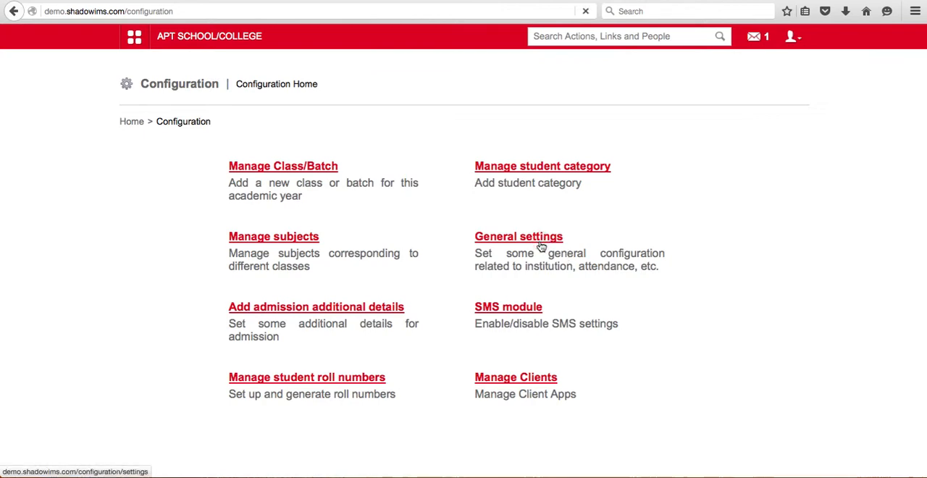
{"action": "left_click", "coordinate": [539, 243]}
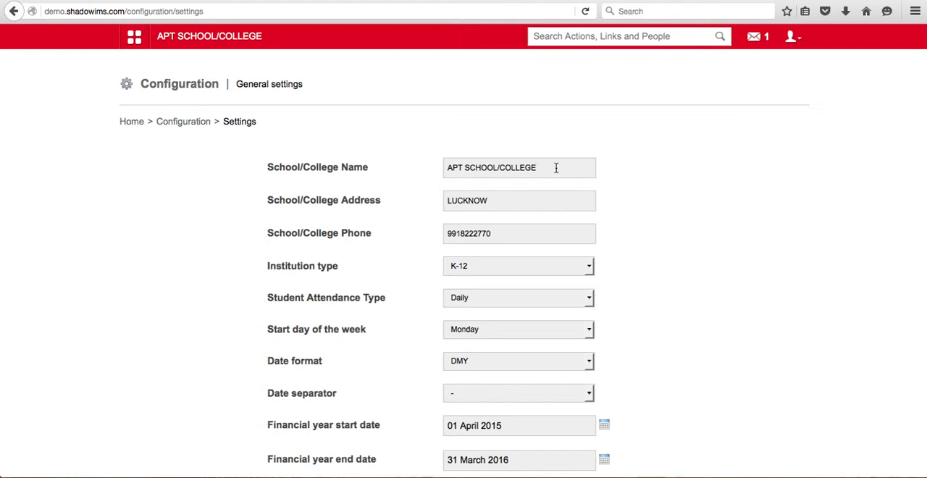
Examine the general settings form from the School/College Name through the options at its end
{"action": "left_click_drag", "start_coordinate": [557, 167], "coordinate": [430, 172]}
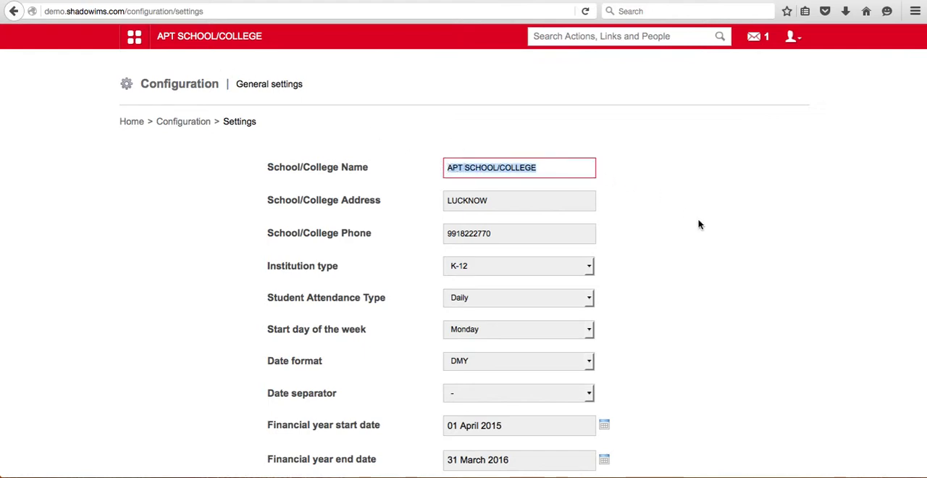
{"action": "scroll", "coordinate": [702, 228], "scroll_direction": "down", "scroll_amount": 3}
{"action": "scroll", "coordinate": [702, 228], "scroll_direction": "down", "scroll_amount": 15}
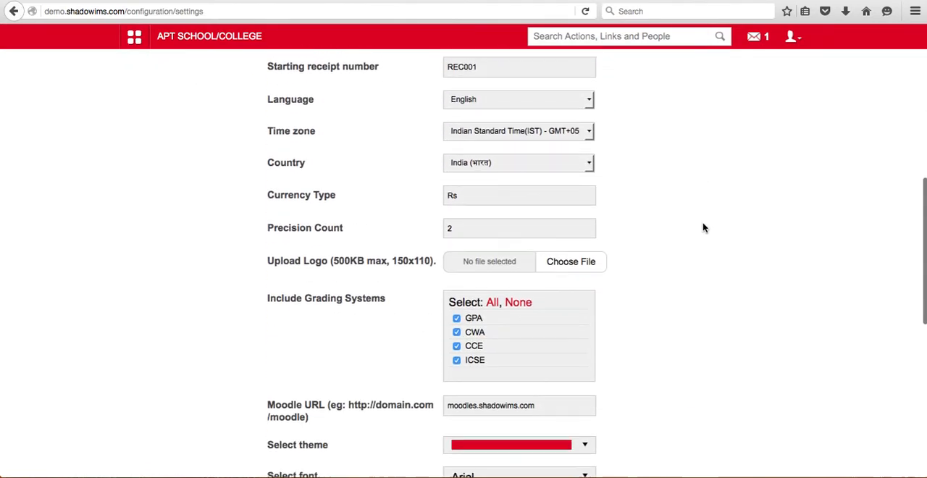
{"action": "scroll", "coordinate": [703, 228], "scroll_direction": "down", "scroll_amount": 4}
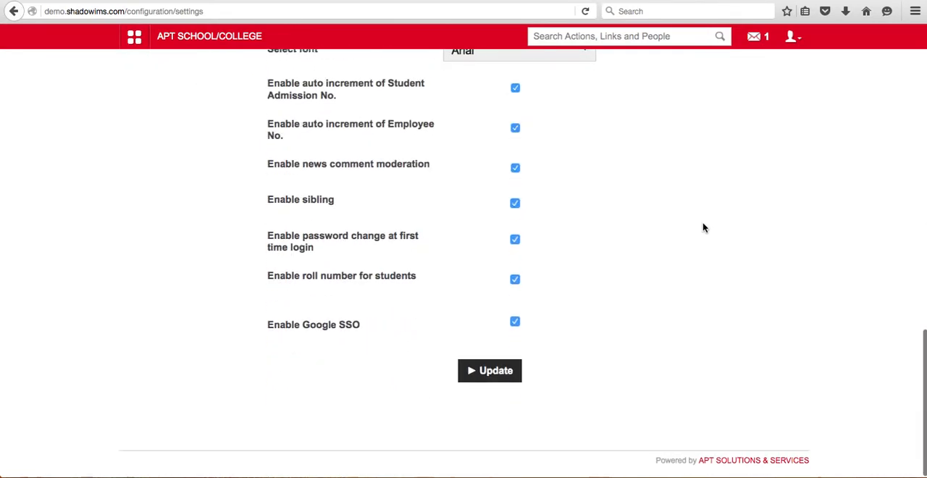
Replace the School/College Name in the general settings with Rani Laxmi Bai
{"action": "scroll", "coordinate": [703, 228], "scroll_direction": "up", "scroll_amount": 20}
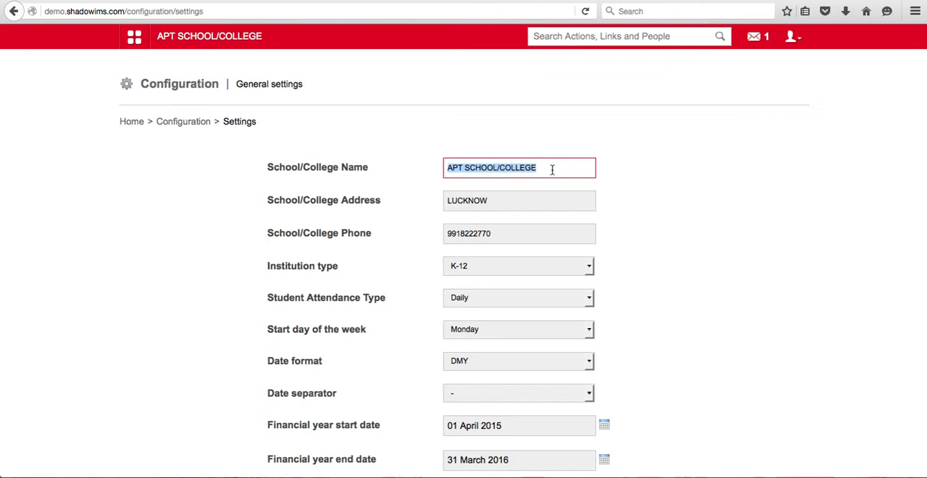
{"action": "type", "text": "Rani L"}
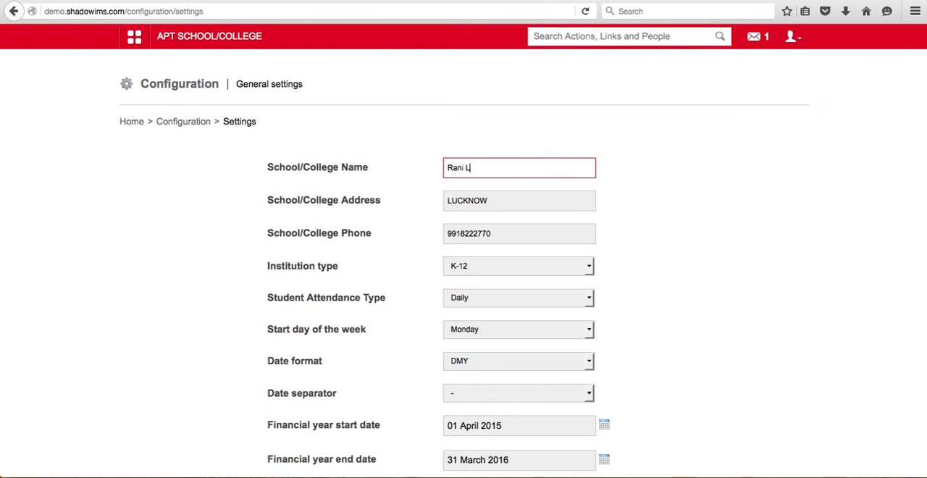
{"action": "type", "text": "axmi Bai"}
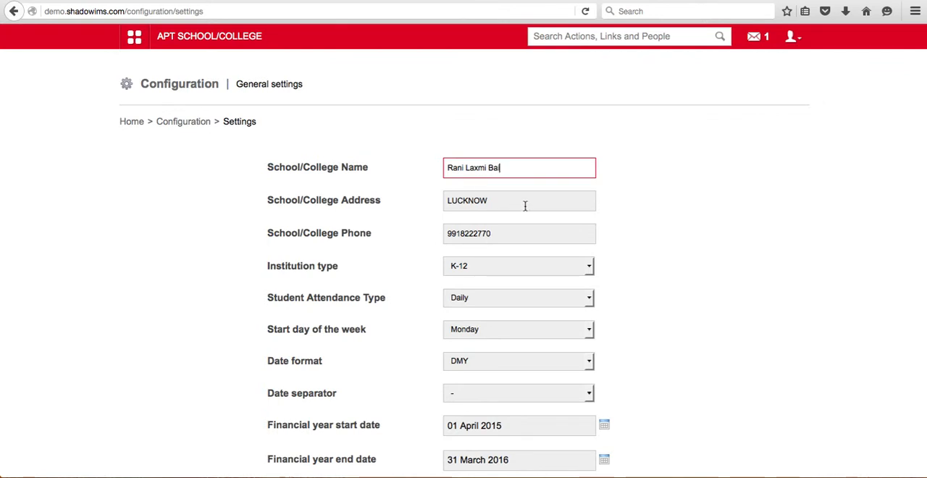
Switch the institution type to Higher Education and set it back to K-12
{"action": "scroll", "coordinate": [408, 274], "scroll_direction": "down", "scroll_amount": 2}
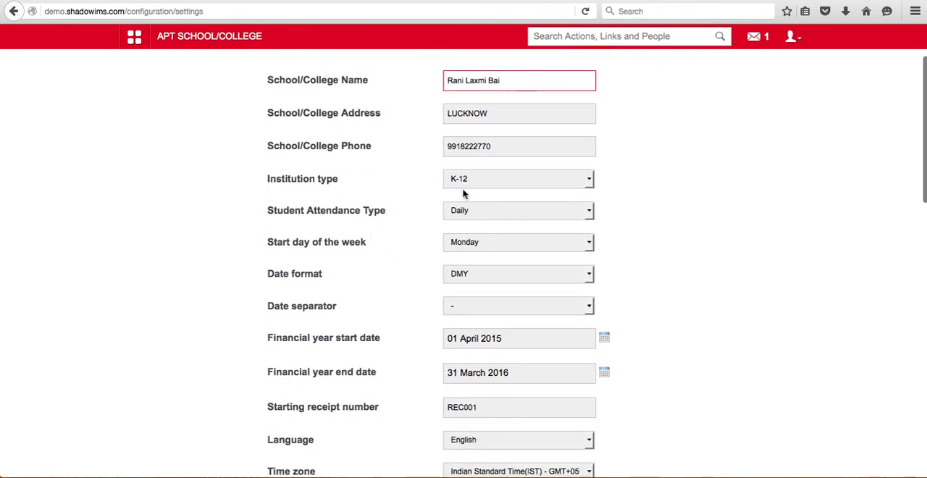
{"action": "left_click", "coordinate": [590, 183]}
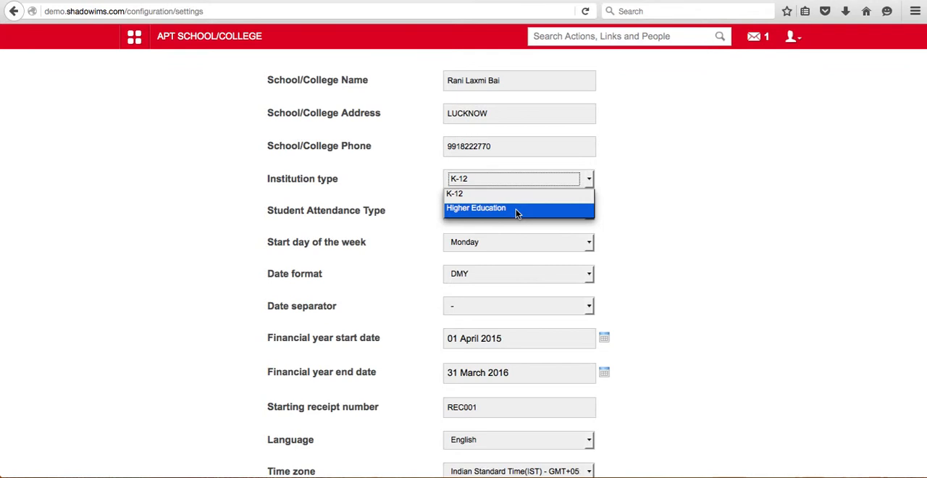
{"action": "left_click", "coordinate": [571, 210]}
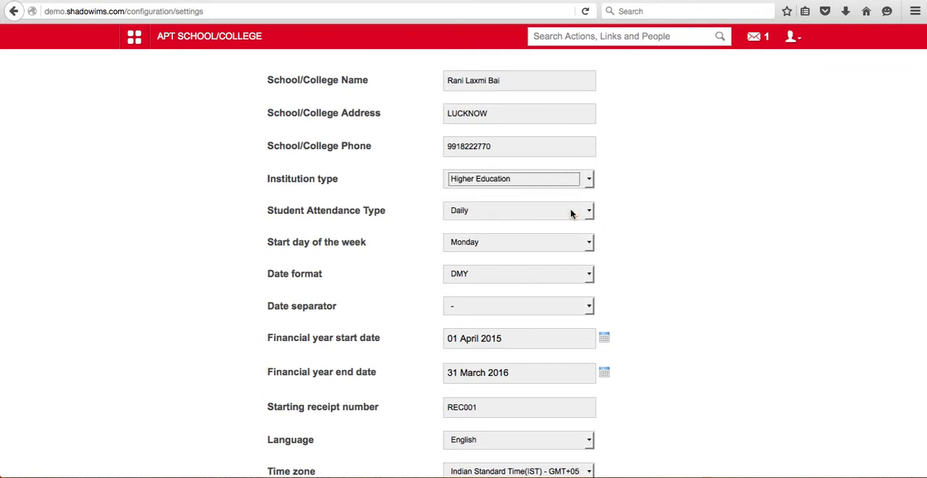
{"action": "left_click", "coordinate": [589, 179]}
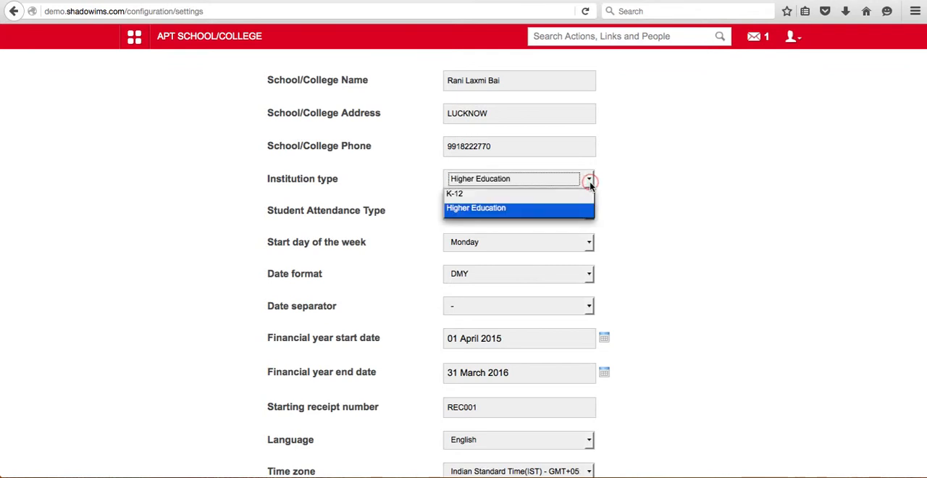
{"action": "left_click", "coordinate": [520, 198]}
Select Daily as the student attendance type and DMY as the date format
{"action": "scroll", "coordinate": [558, 201], "scroll_direction": "down", "scroll_amount": 1}
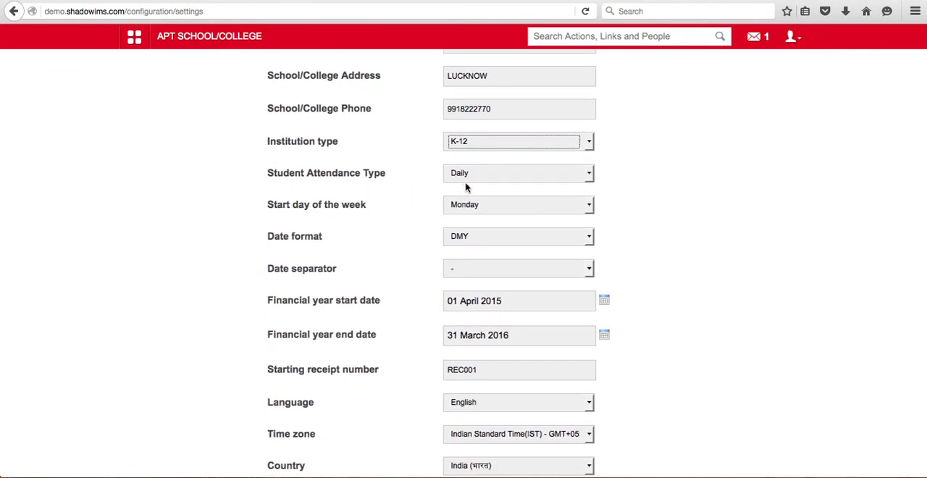
{"action": "left_click", "coordinate": [590, 174]}
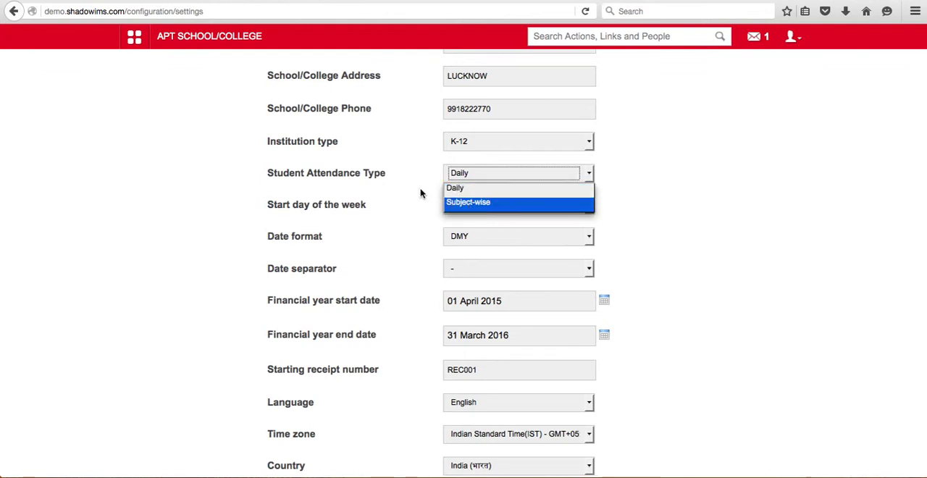
{"action": "left_click", "coordinate": [455, 189]}
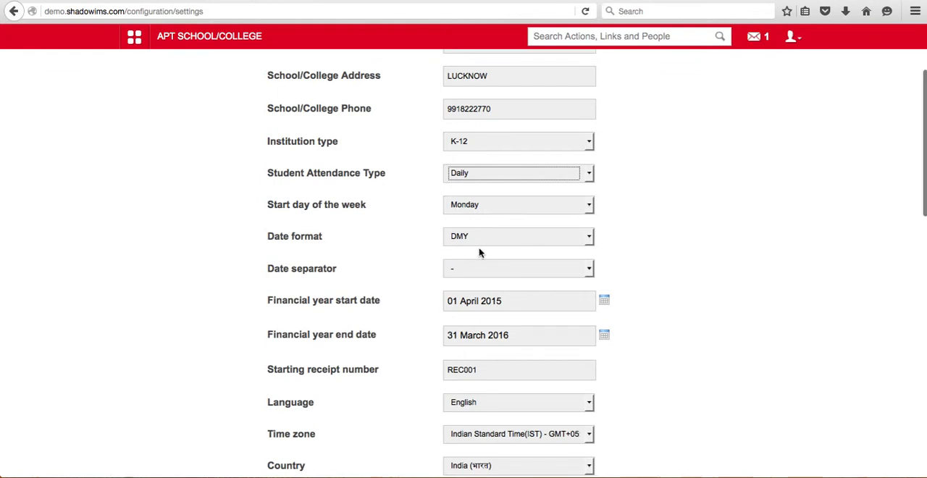
{"action": "scroll", "coordinate": [478, 252], "scroll_direction": "down", "scroll_amount": 1}
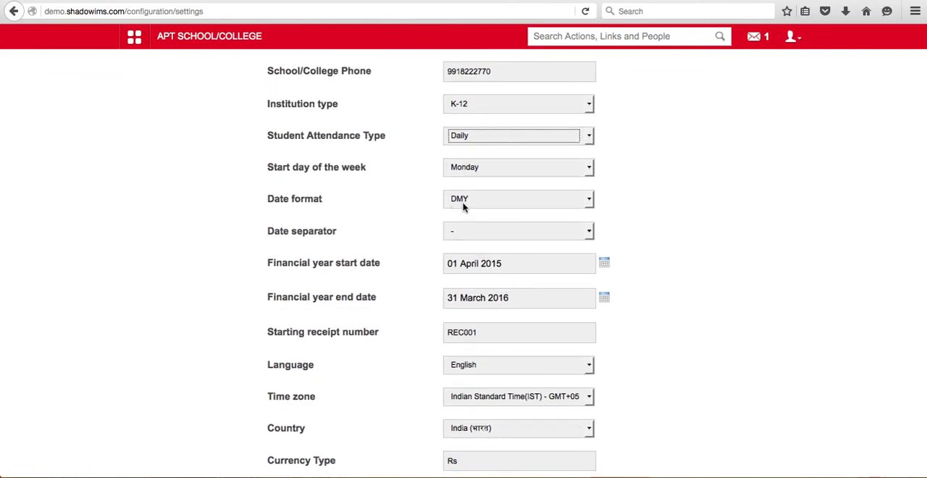
{"action": "scroll", "coordinate": [467, 202], "scroll_direction": "down", "scroll_amount": 1}
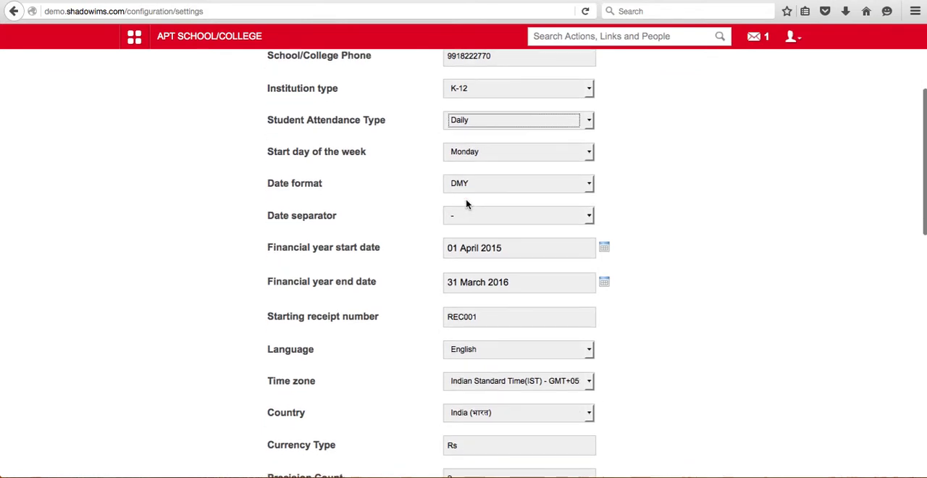
{"action": "left_click", "coordinate": [591, 187]}
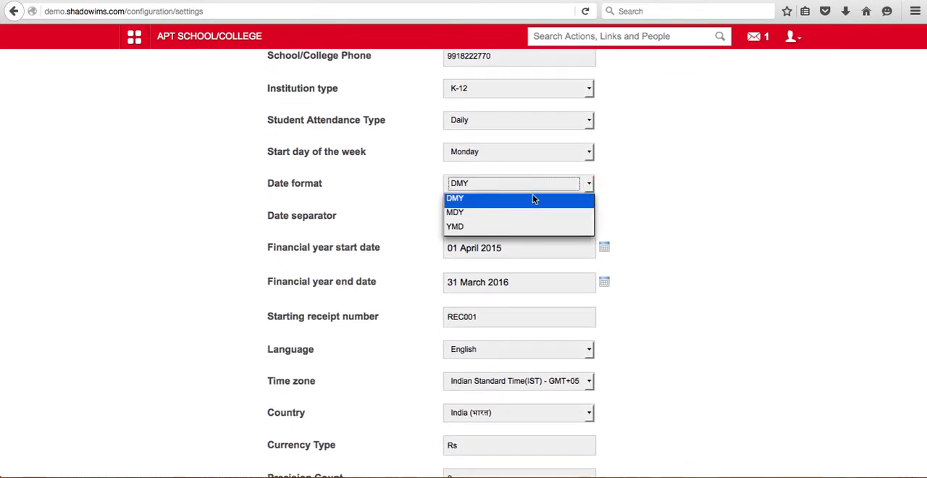
{"action": "left_click", "coordinate": [491, 200]}
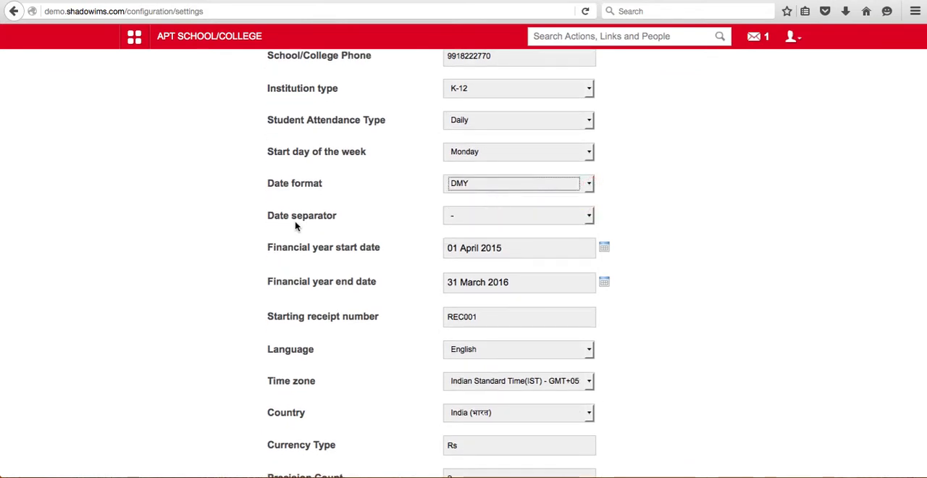
Change the date separator to a slash and set it back to a hyphen
{"action": "left_click", "coordinate": [587, 220]}
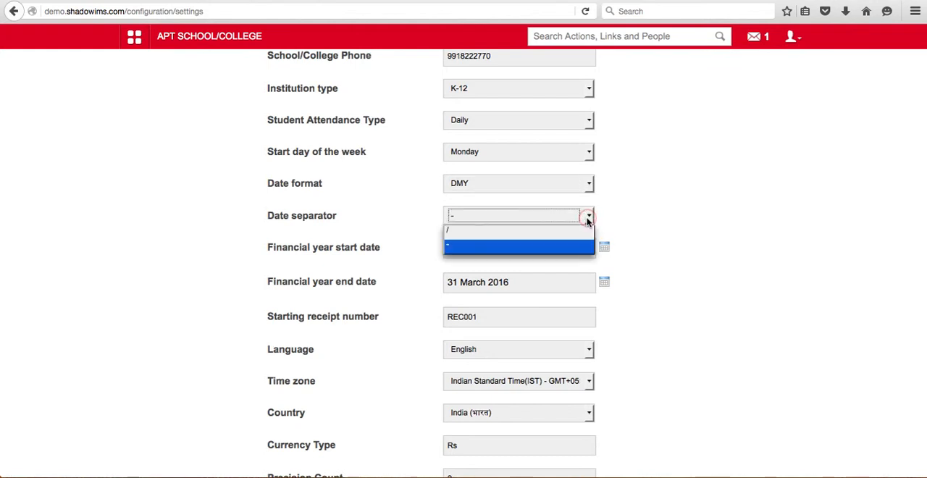
{"action": "left_click", "coordinate": [488, 230]}
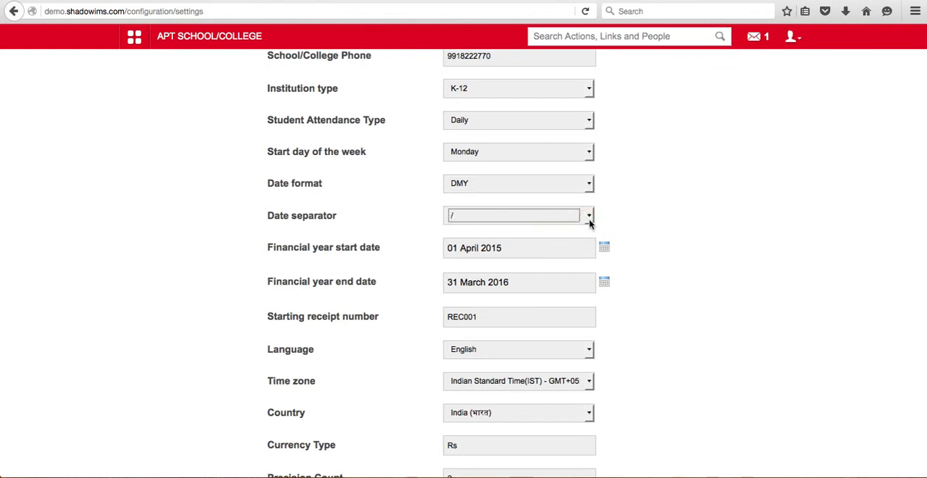
{"action": "left_click", "coordinate": [588, 216]}
{"action": "left_click", "coordinate": [500, 245]}
Examine the financial year dates, starting receipt number, language, time zone, country, currency type and precision count settings
{"action": "scroll", "coordinate": [630, 224], "scroll_direction": "down", "scroll_amount": 3}
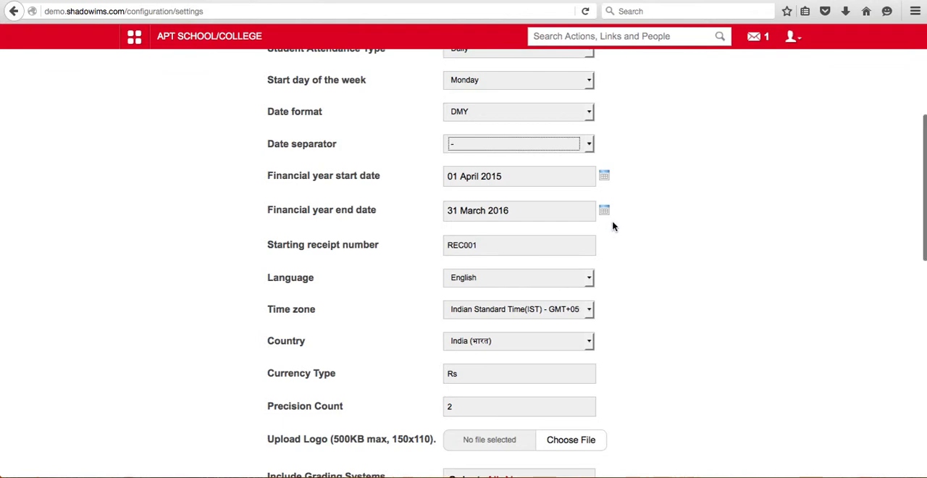
{"action": "scroll", "coordinate": [611, 225], "scroll_direction": "down", "scroll_amount": 2}
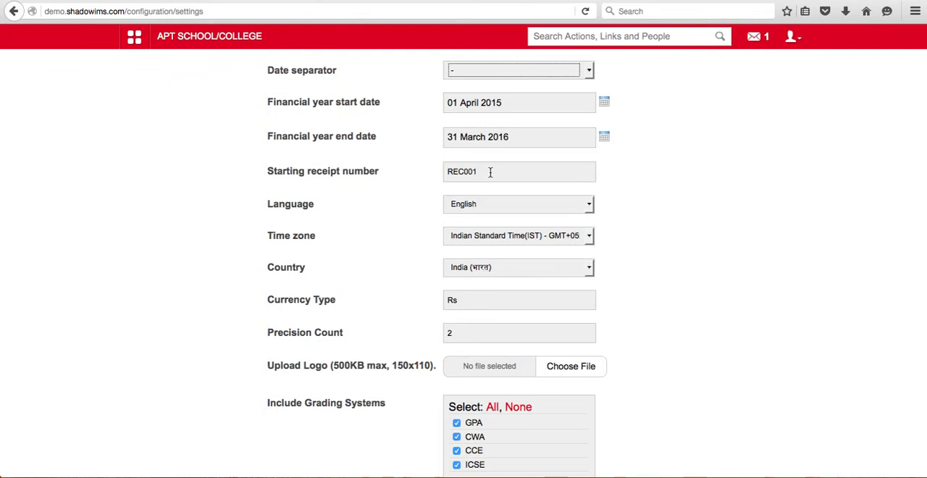
{"action": "left_click_drag", "start_coordinate": [480, 171], "coordinate": [443, 174]}
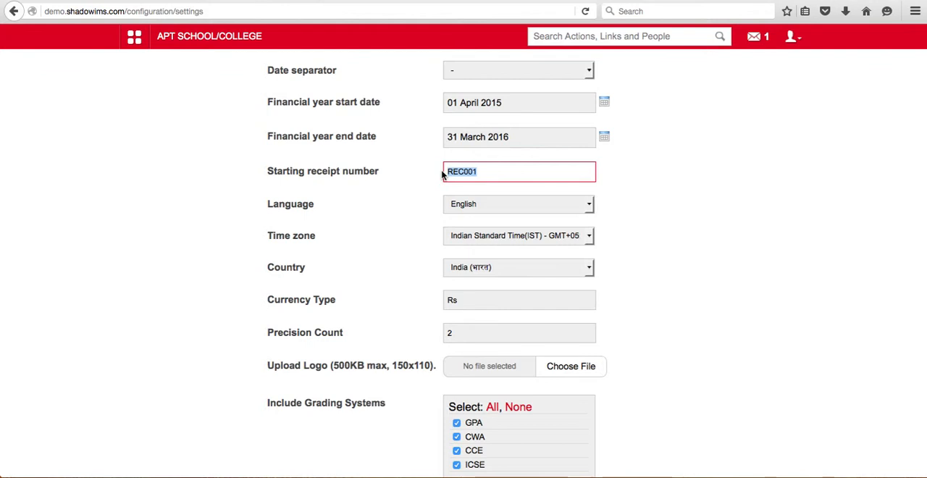
{"action": "left_click", "coordinate": [496, 176]}
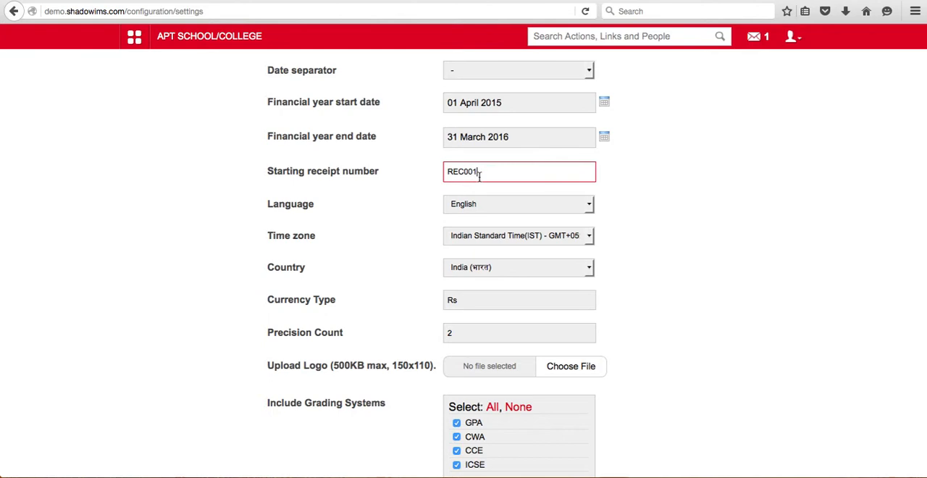
{"action": "left_click", "coordinate": [606, 208]}
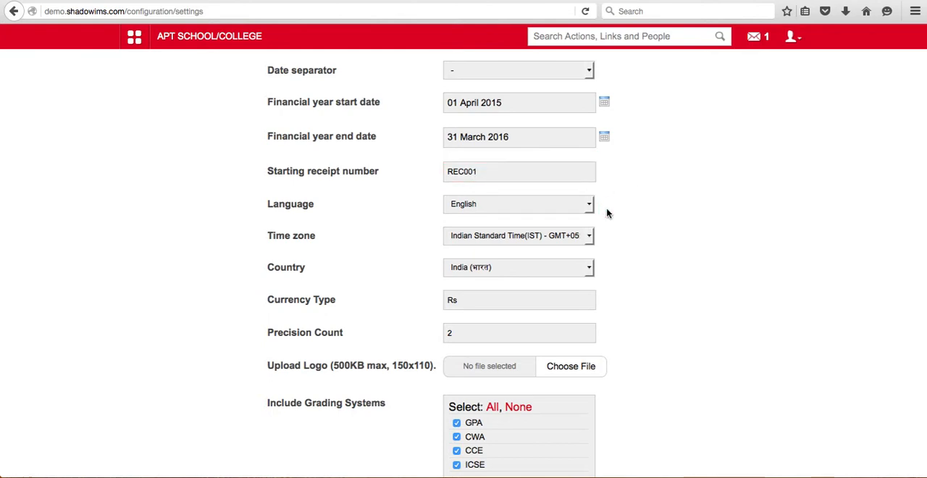
{"action": "scroll", "coordinate": [607, 213], "scroll_direction": "down", "scroll_amount": 1}
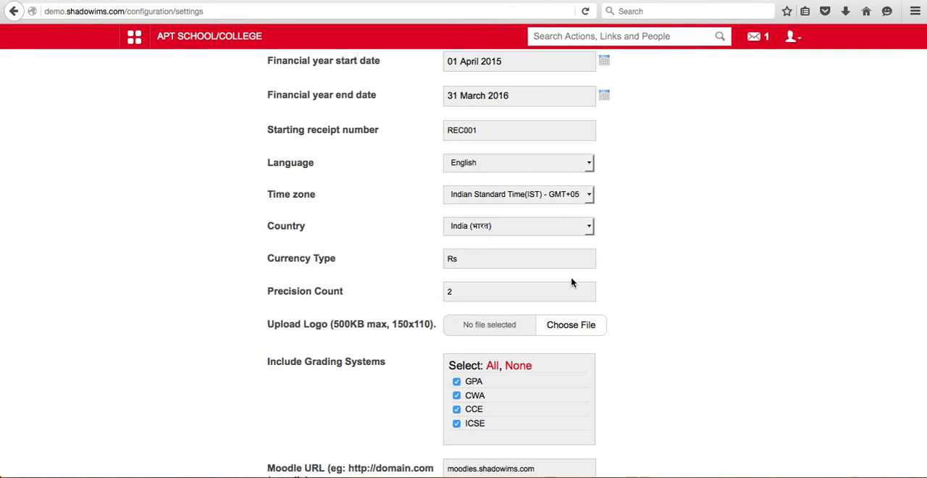
{"action": "scroll", "coordinate": [609, 263], "scroll_direction": "down", "scroll_amount": 1}
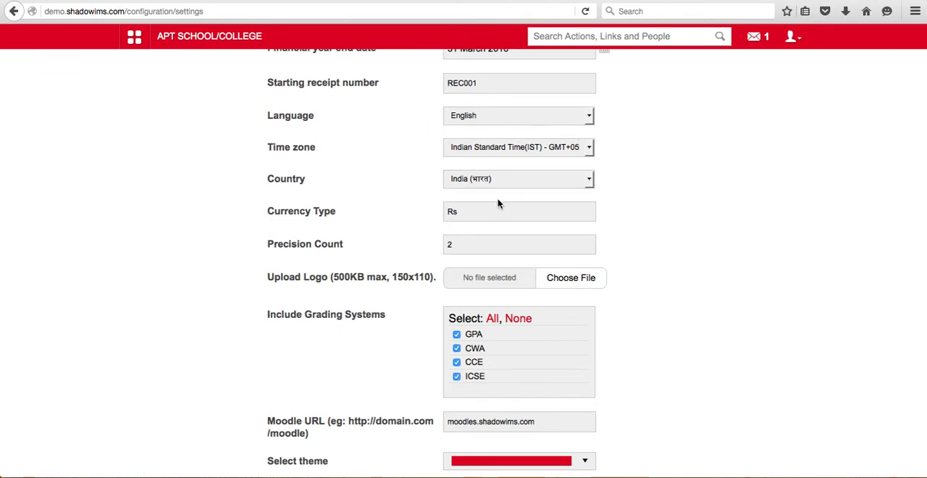
{"action": "scroll", "coordinate": [499, 203], "scroll_direction": "down", "scroll_amount": 1}
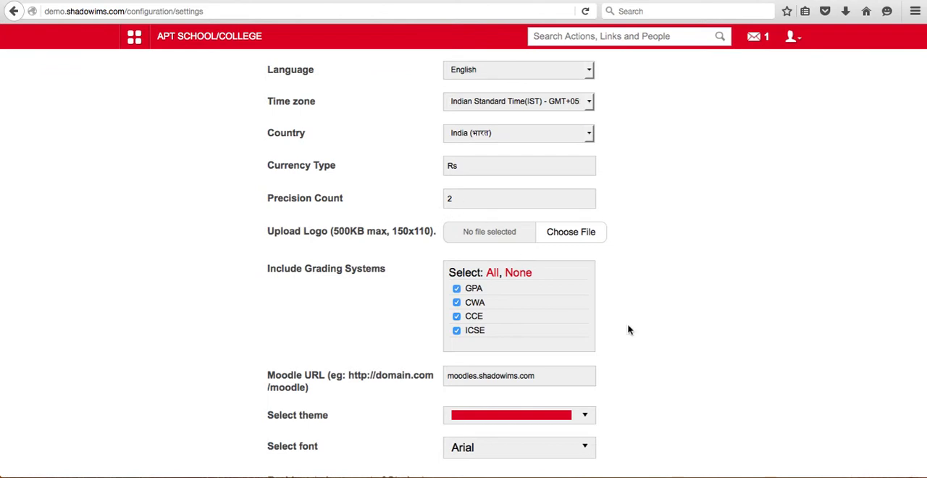
Write the sample amount 15.67 /- below the employees line in the Notes app and return to the settings page
{"action": "left_click", "coordinate": [857, 471]}
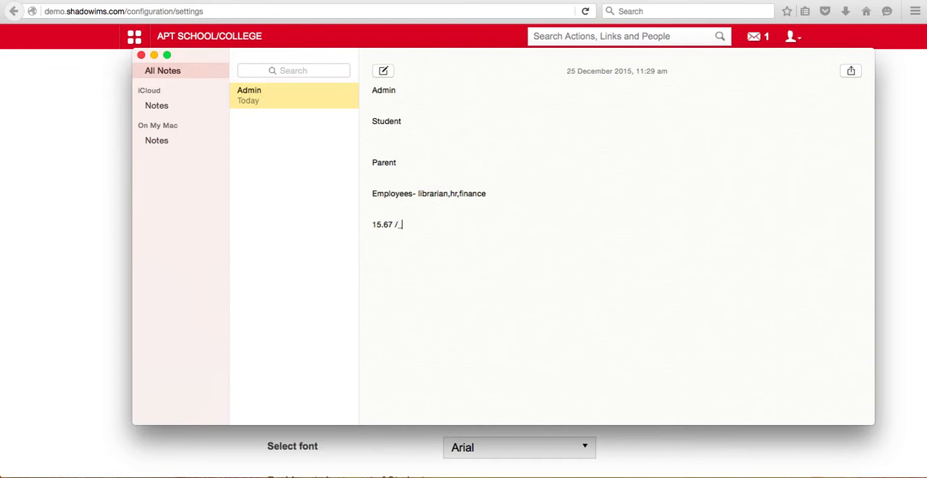
{"action": "key", "text": "BackSpace"}
{"action": "type", "text": "-"}
{"action": "left_click_drag", "start_coordinate": [384, 223], "coordinate": [388, 225]}
{"action": "left_click", "coordinate": [653, 447]}
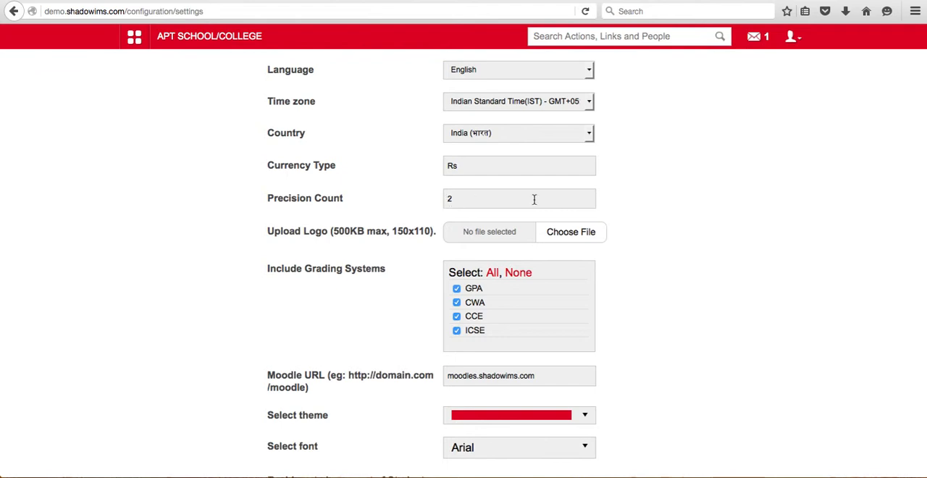
Examine the precision count, the logo upload limits and the grading systems that can be included
{"action": "scroll", "coordinate": [664, 209], "scroll_direction": "down", "scroll_amount": 1}
{"action": "scroll", "coordinate": [665, 208], "scroll_direction": "down", "scroll_amount": 2}
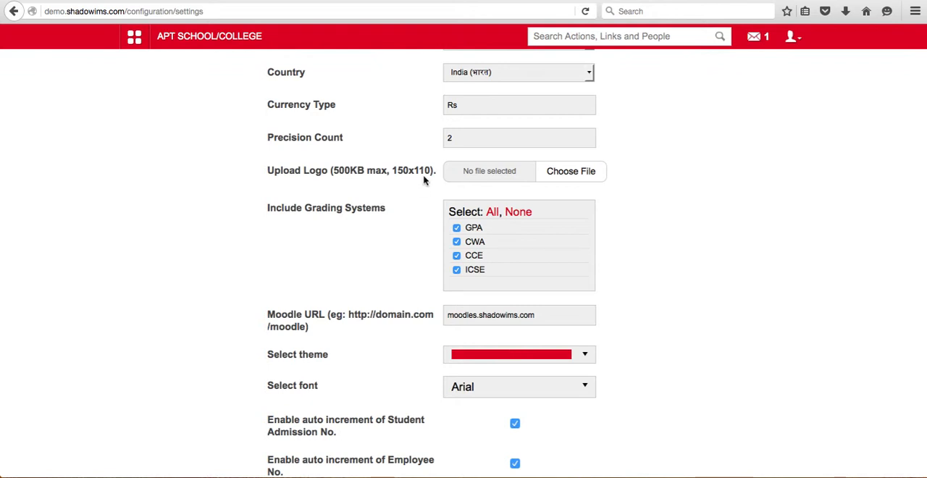
{"action": "scroll", "coordinate": [425, 180], "scroll_direction": "down", "scroll_amount": 2}
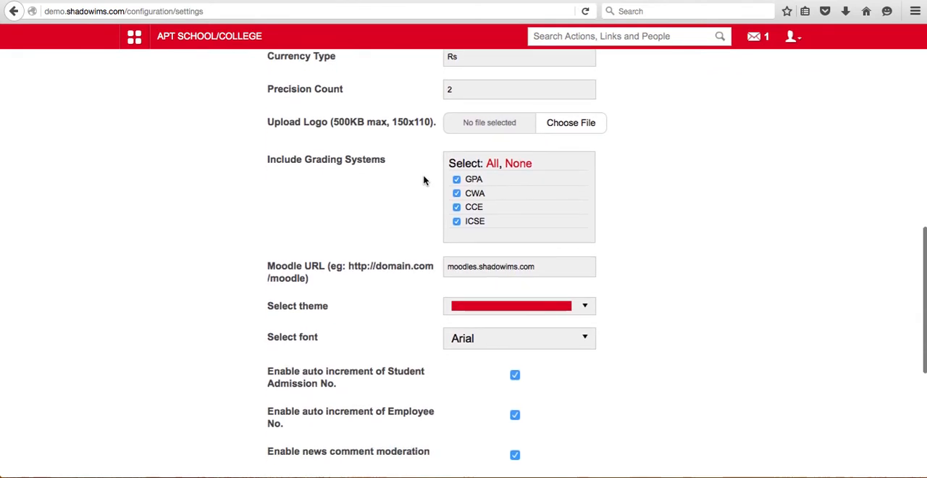
{"action": "scroll", "coordinate": [424, 181], "scroll_direction": "down", "scroll_amount": 1}
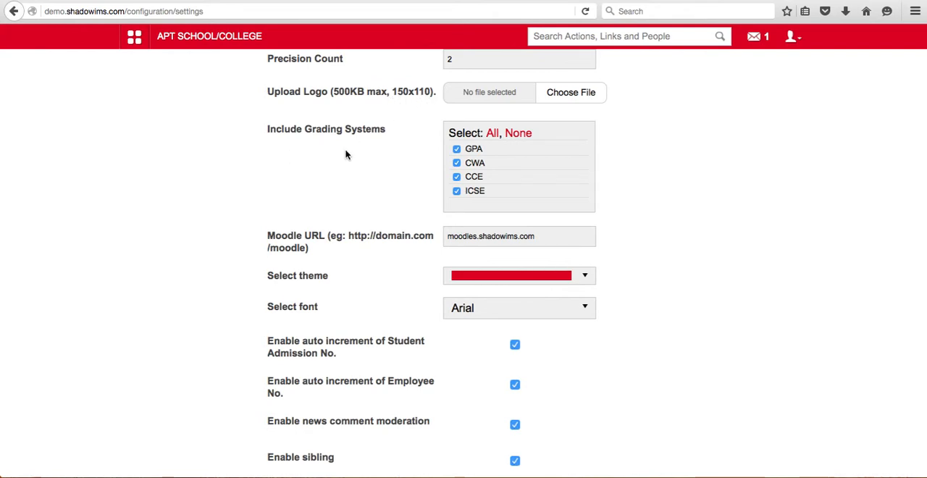
{"action": "scroll", "coordinate": [345, 155], "scroll_direction": "down", "scroll_amount": 1}
{"action": "scroll", "coordinate": [345, 155], "scroll_direction": "down", "scroll_amount": 1}
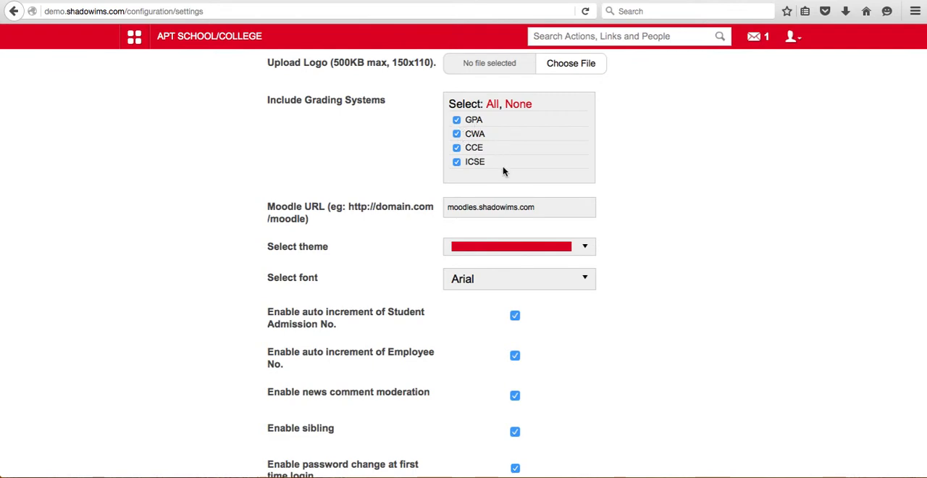
Deselect all grading systems and select all of them again
{"action": "scroll", "coordinate": [504, 171], "scroll_direction": "down", "scroll_amount": 2}
{"action": "scroll", "coordinate": [504, 171], "scroll_direction": "up", "scroll_amount": 1}
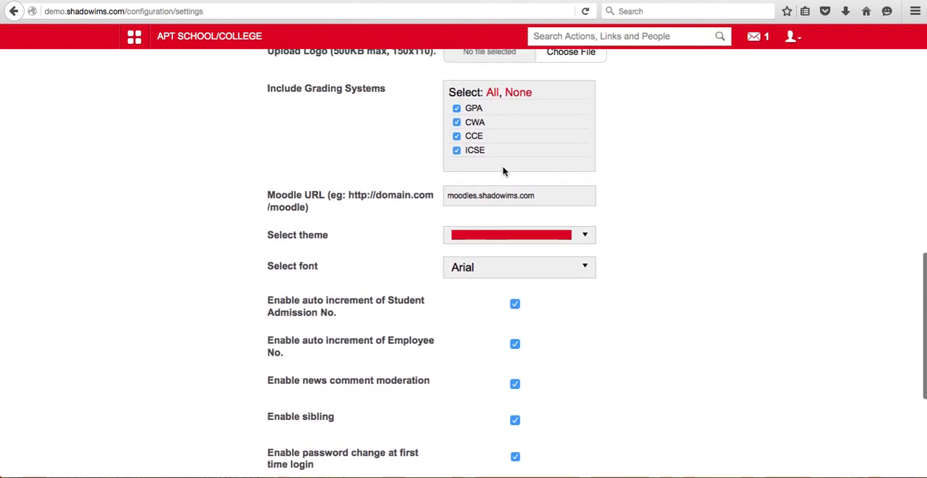
{"action": "left_click", "coordinate": [518, 93]}
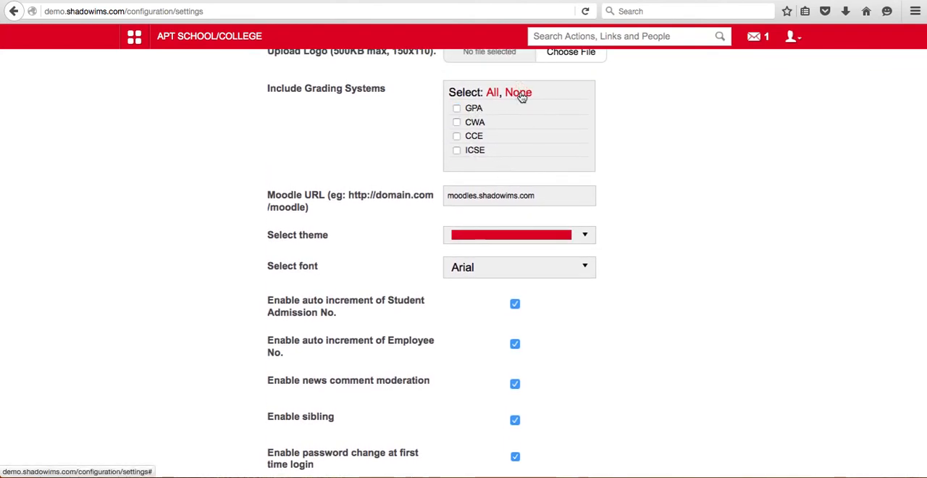
{"action": "left_click", "coordinate": [494, 96]}
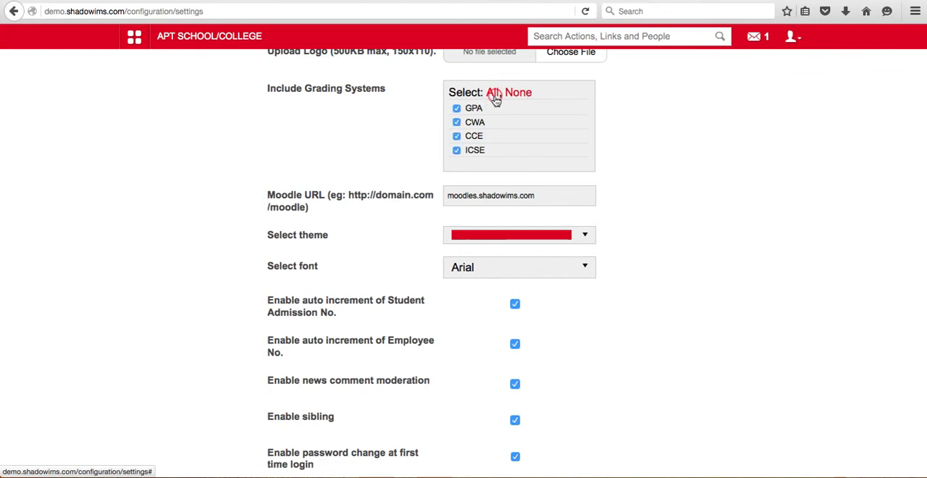
Examine the Moodle URL, theme, font and the enable options from auto increment through Google SSO, and view the account's logout option
{"action": "scroll", "coordinate": [621, 171], "scroll_direction": "down", "scroll_amount": 1}
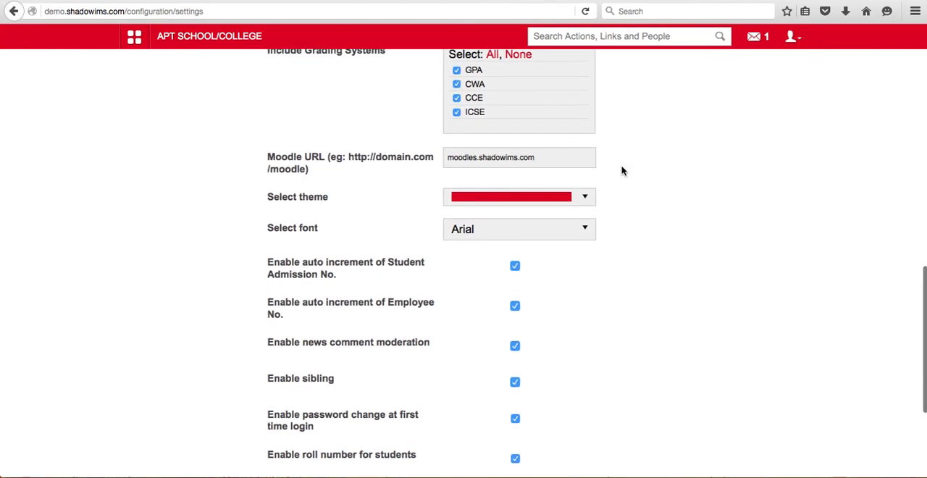
{"action": "scroll", "coordinate": [621, 171], "scroll_direction": "down", "scroll_amount": 1}
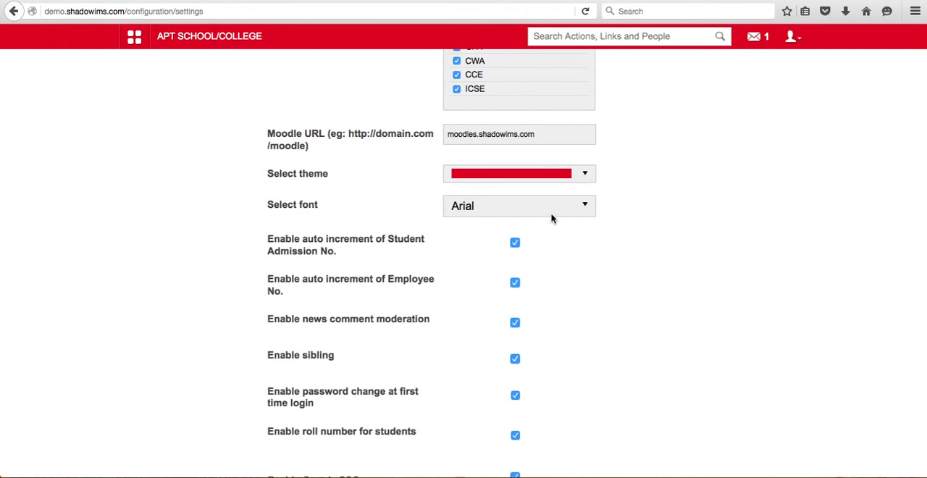
{"action": "scroll", "coordinate": [552, 219], "scroll_direction": "down", "scroll_amount": 2}
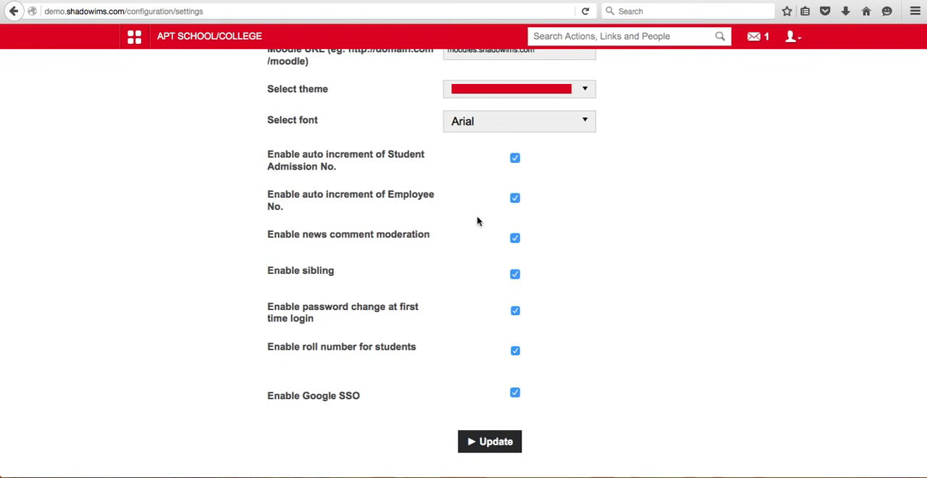
{"action": "scroll", "coordinate": [472, 224], "scroll_direction": "down", "scroll_amount": 2}
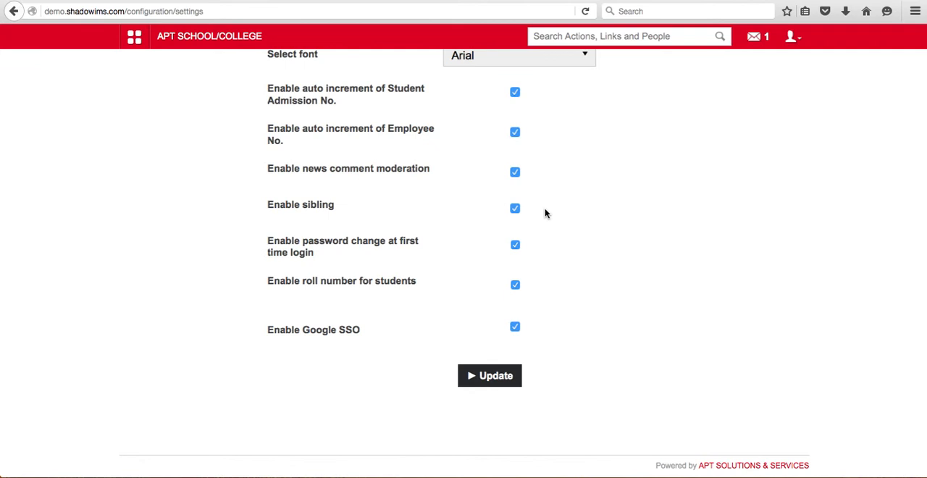
{"action": "scroll", "coordinate": [546, 213], "scroll_direction": "down", "scroll_amount": 1}
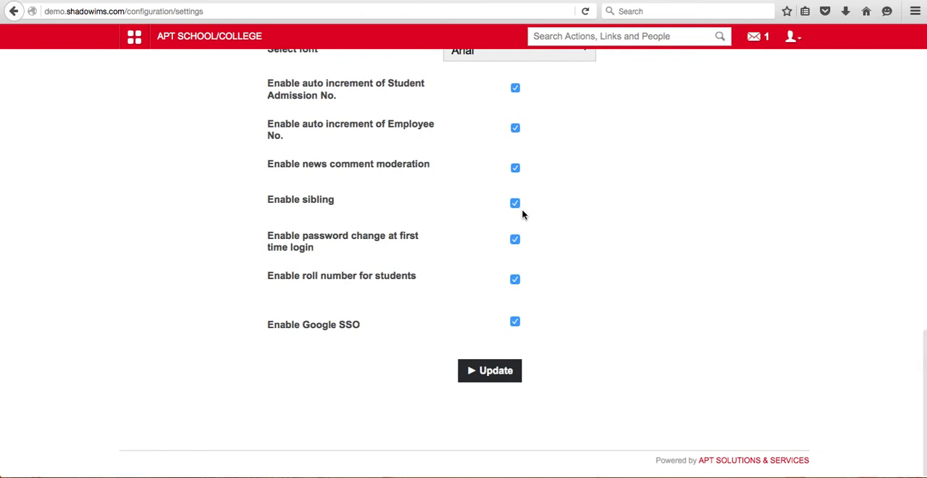
{"action": "left_click", "coordinate": [800, 41]}
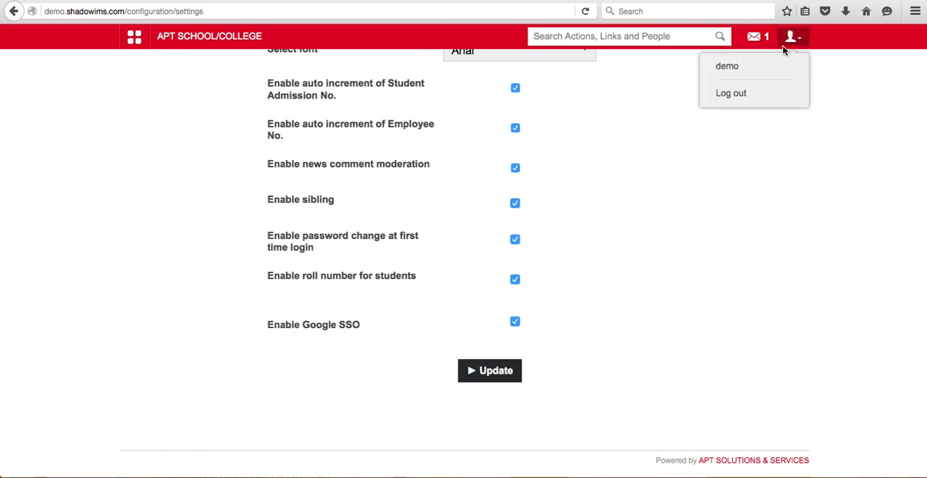
{"action": "left_click", "coordinate": [669, 93]}
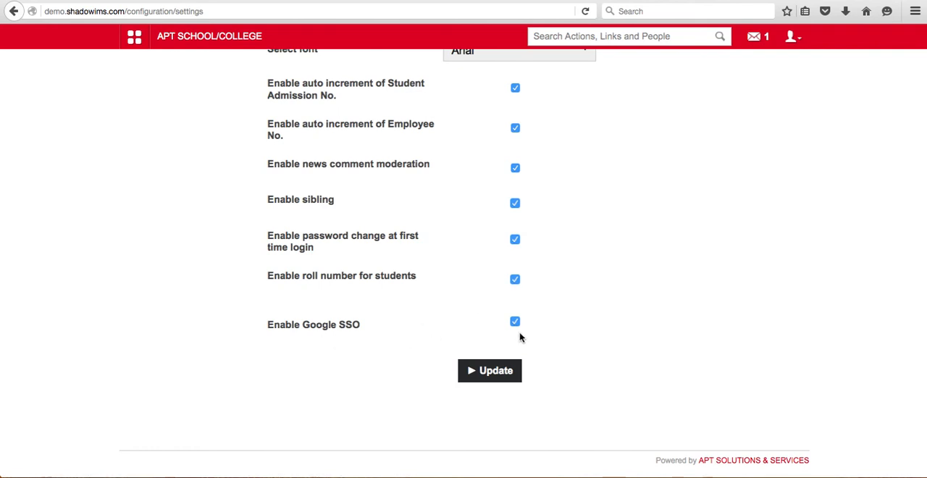
Save the general settings with all grading systems and enable options selected
{"action": "left_click", "coordinate": [497, 373]}
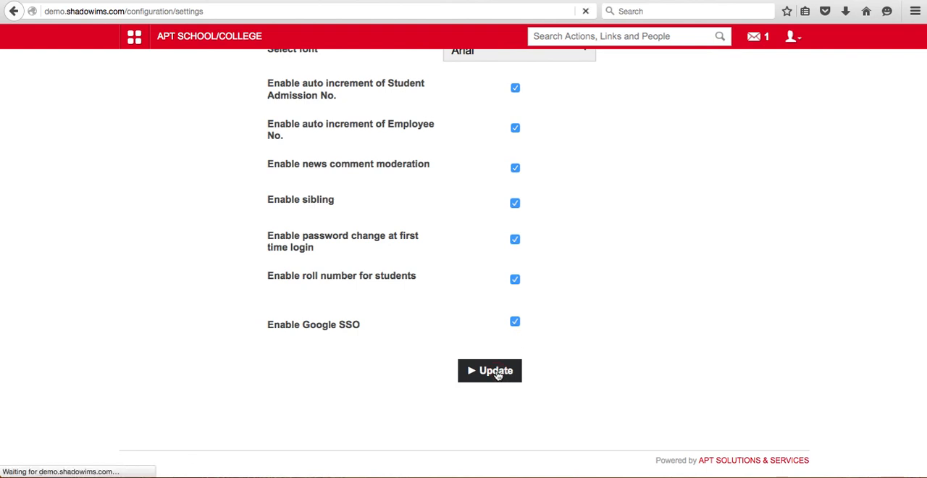
{"action": "scroll", "coordinate": [497, 142], "scroll_direction": "up", "scroll_amount": 12}
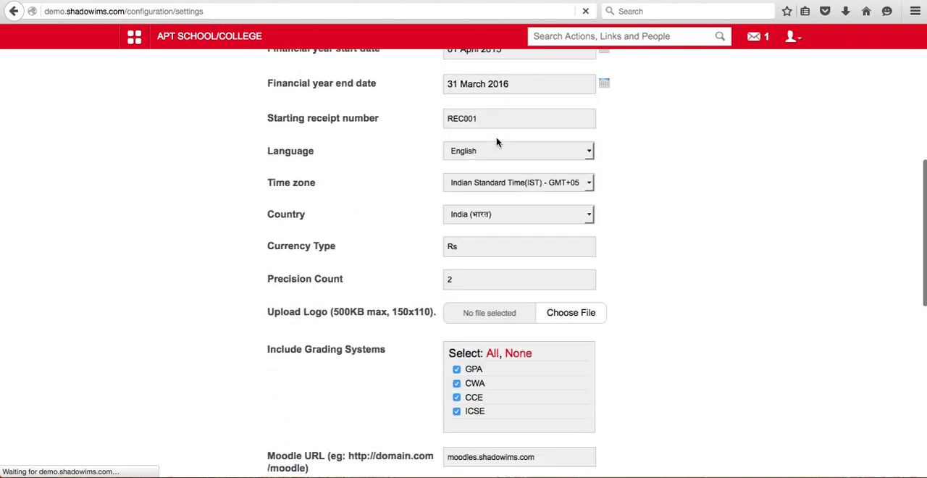